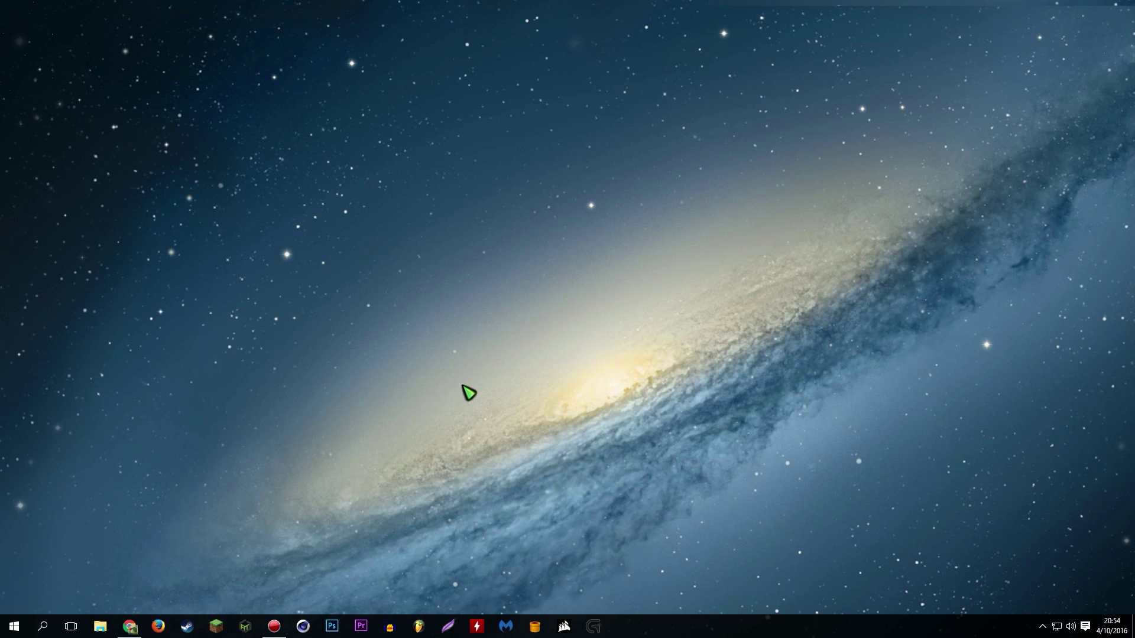
- Open Firefox and run a Google search for 'rainmeter'
left_click(158, 626)
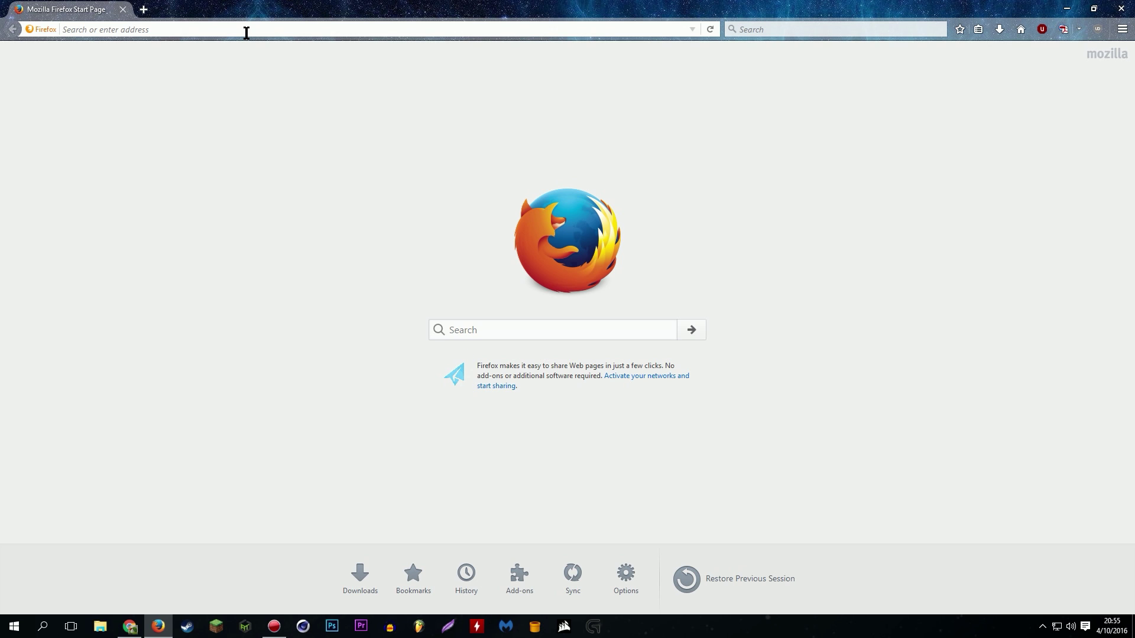
left_click(246, 33)
type("rainmeter")
key("Return")
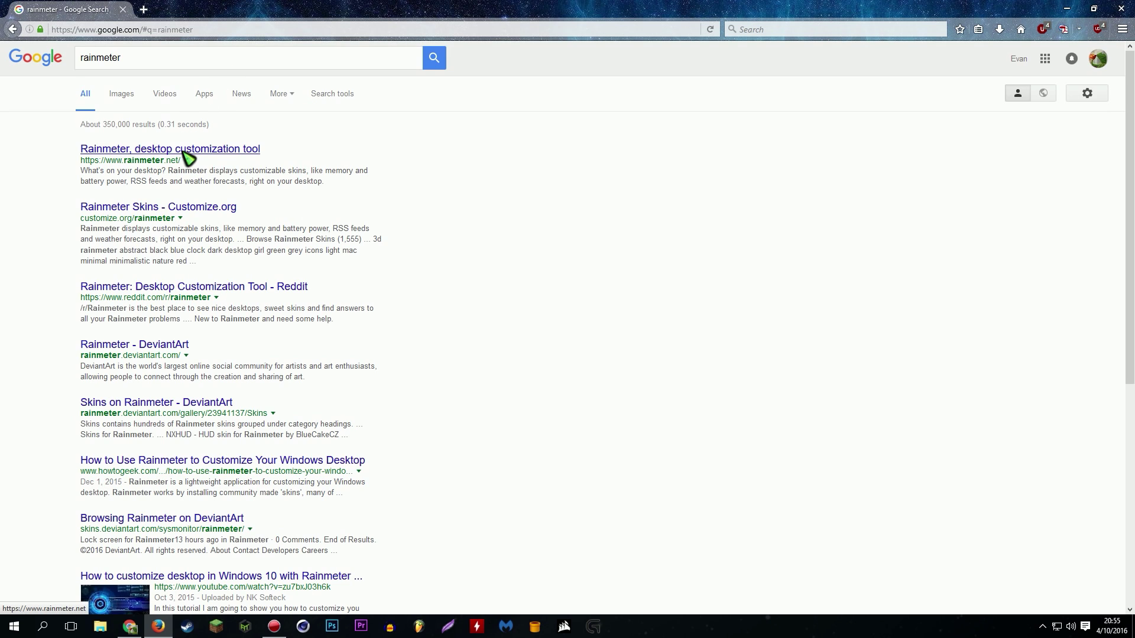
- Open rainmeter.net and save the Rainmeter 3.3.1 Final Release installer
left_click(198, 156)
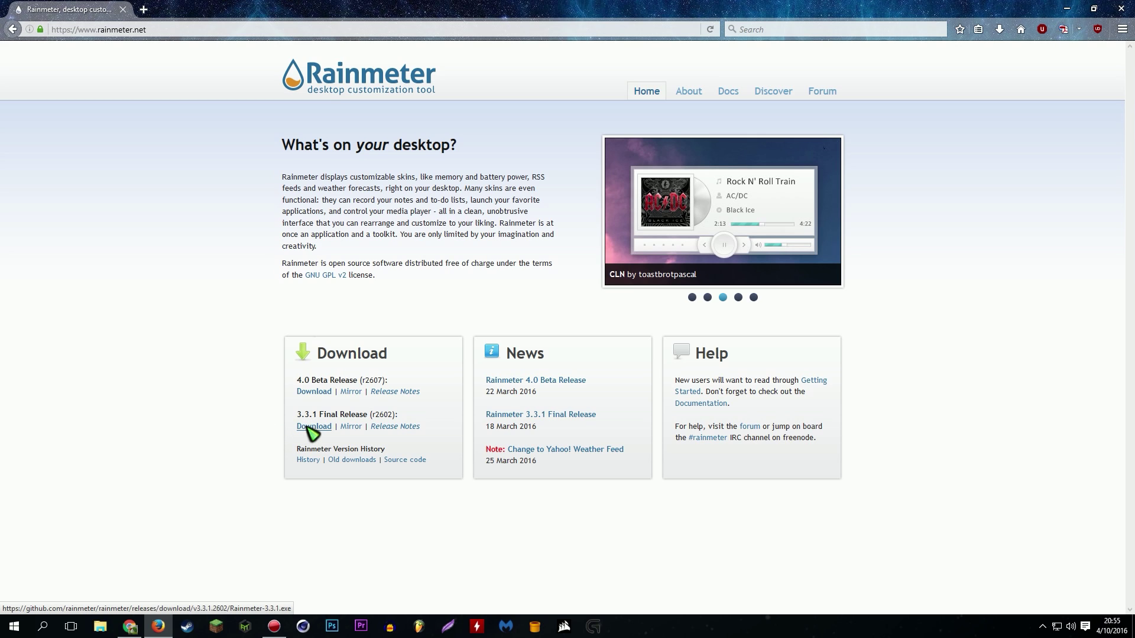
left_click(309, 429)
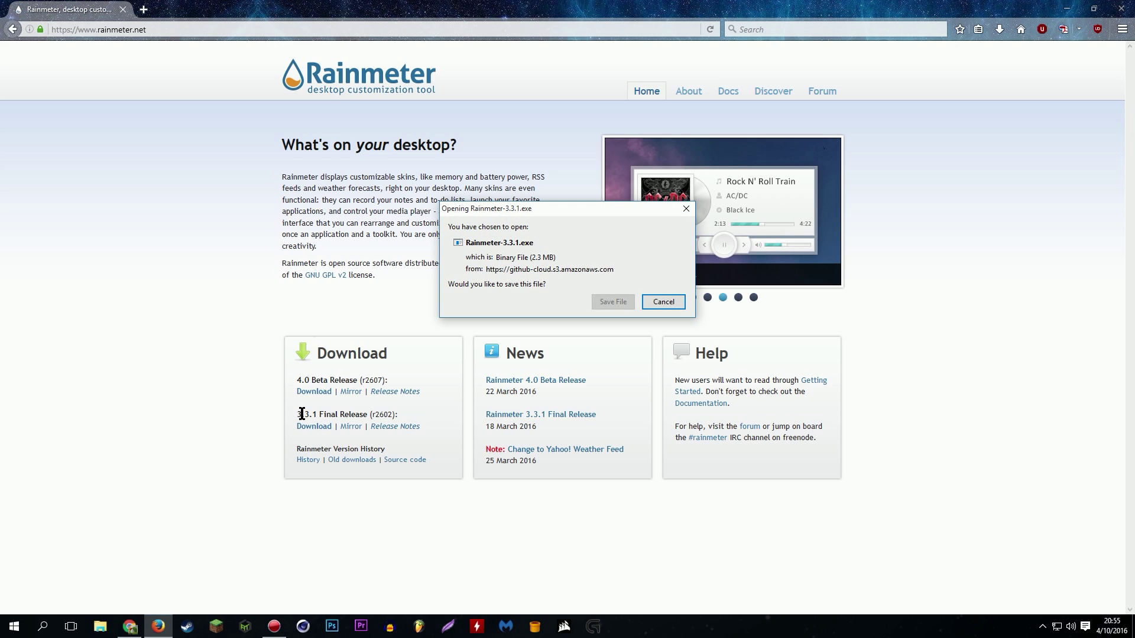
left_click(621, 303)
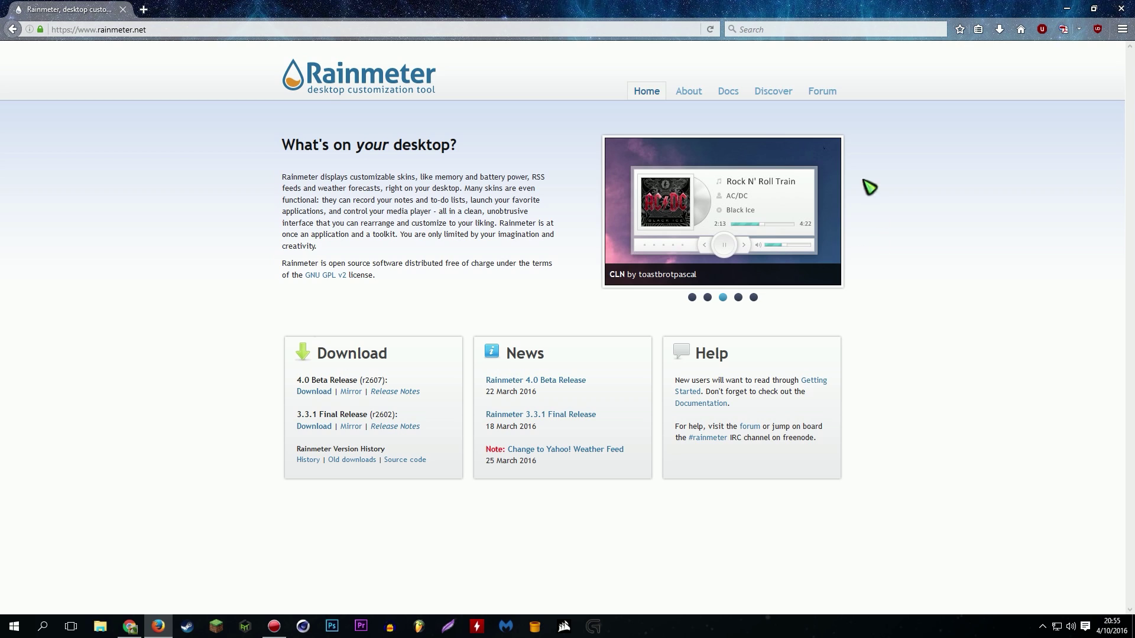
- Run a standard Rainmeter install into C:\Program Files\Rainmeter and finish without launching it
left_click(880, 111)
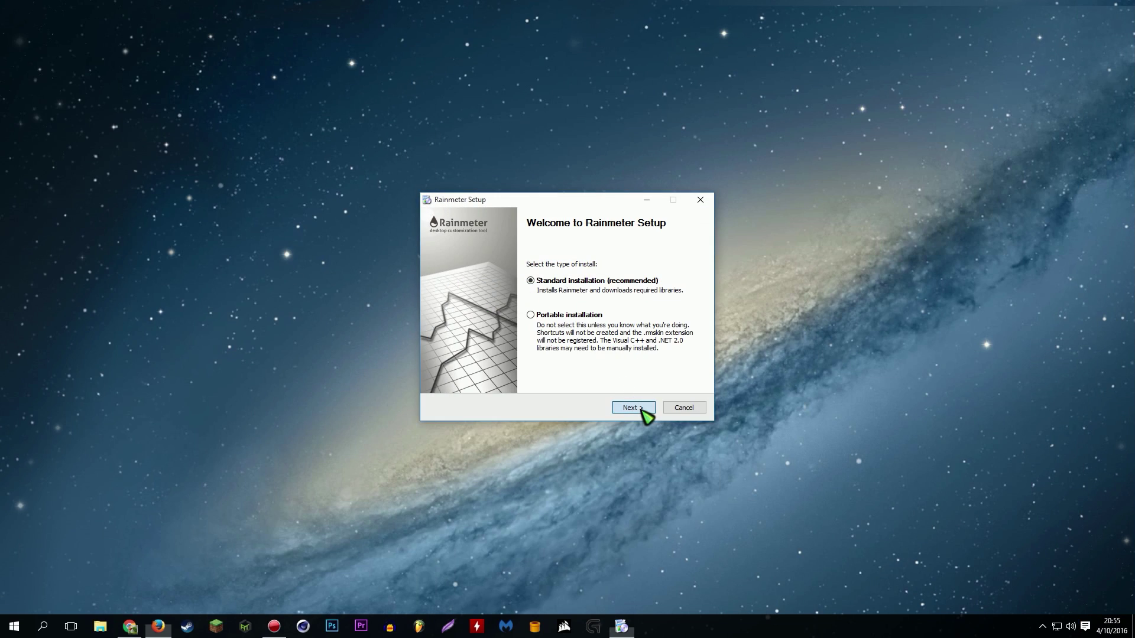
left_click(642, 409)
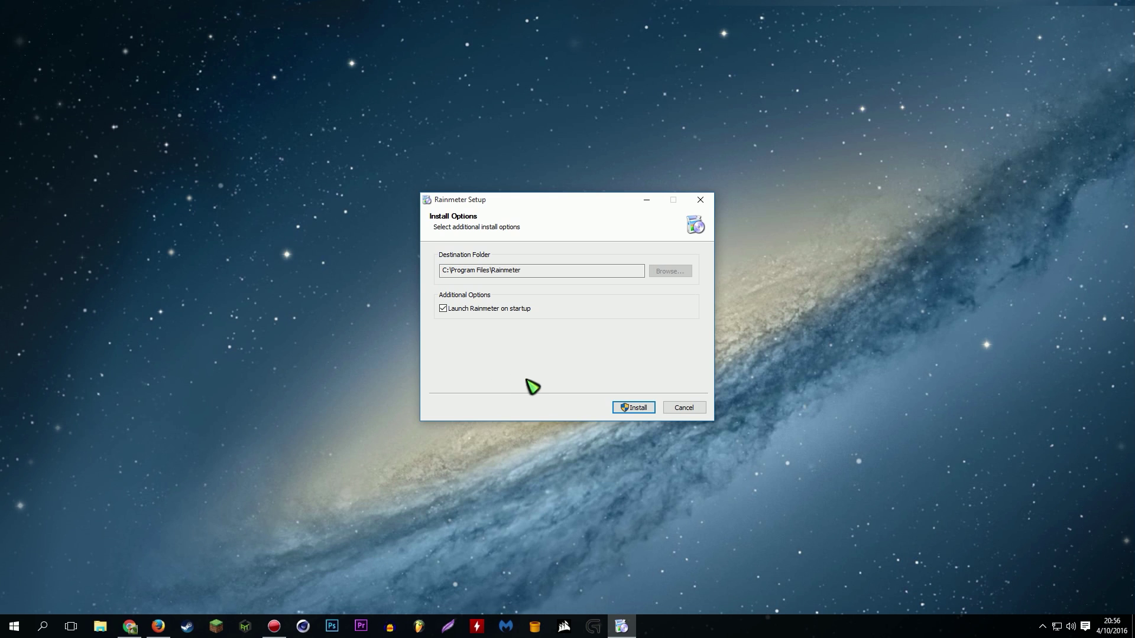
left_click(621, 412)
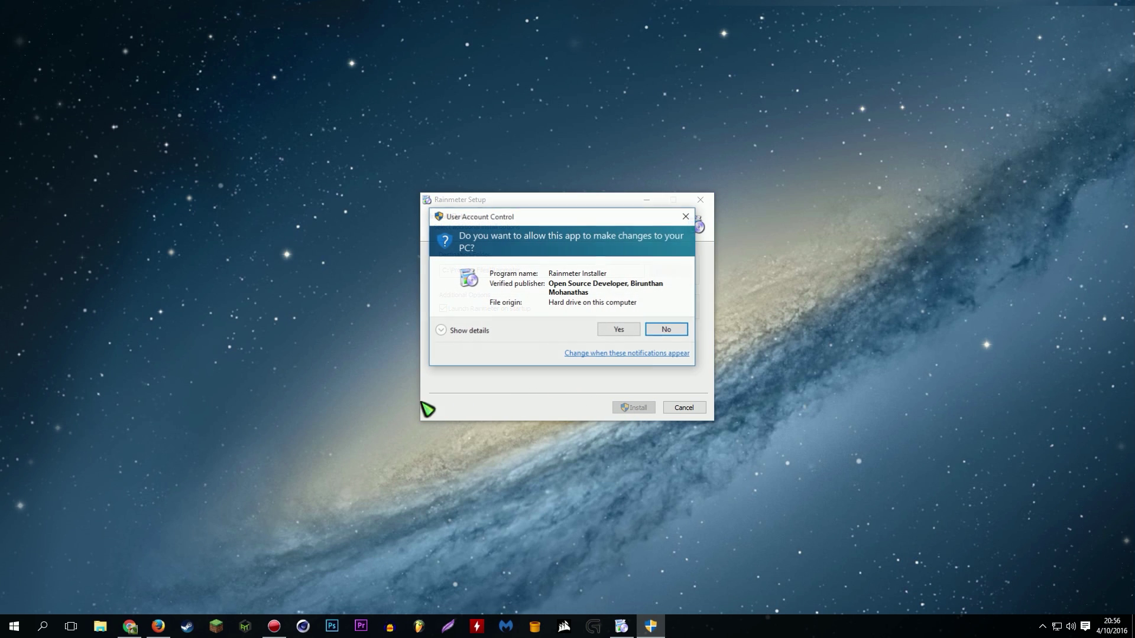
left_click(622, 331)
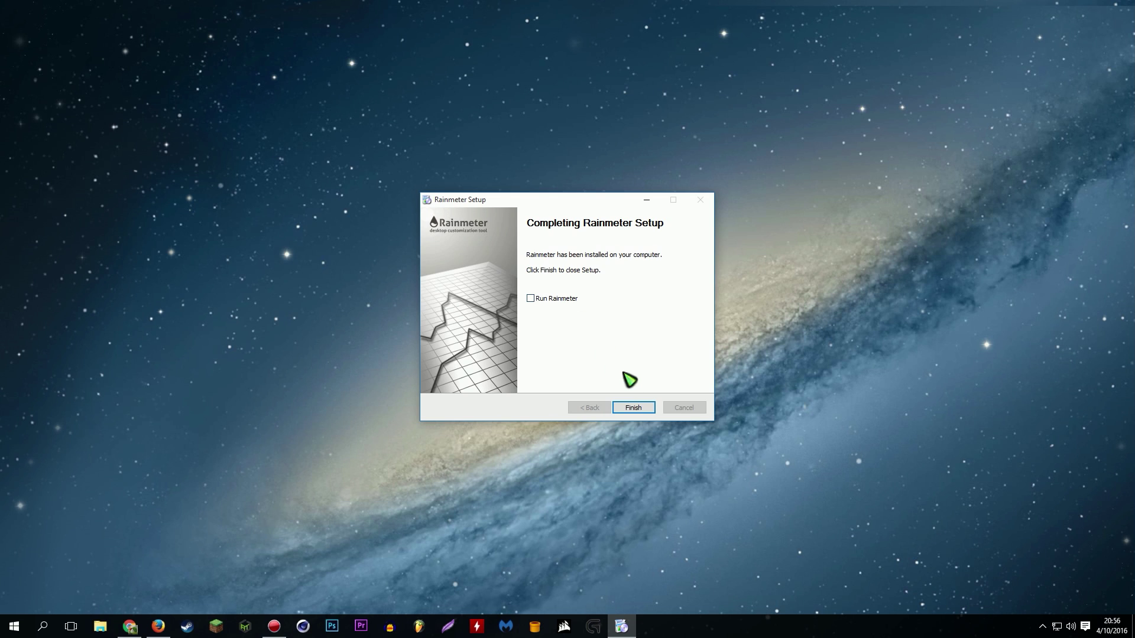
left_click(628, 408)
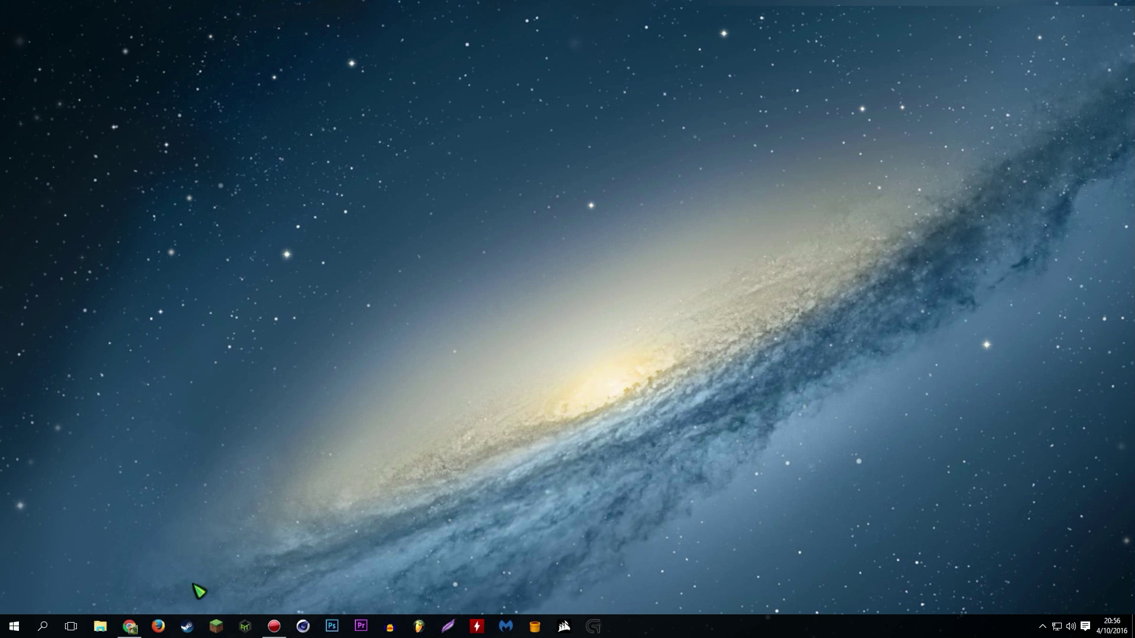
- Open the Fountain of Colors deviation on DeviantArt and download its .rmskin file
left_click(130, 626)
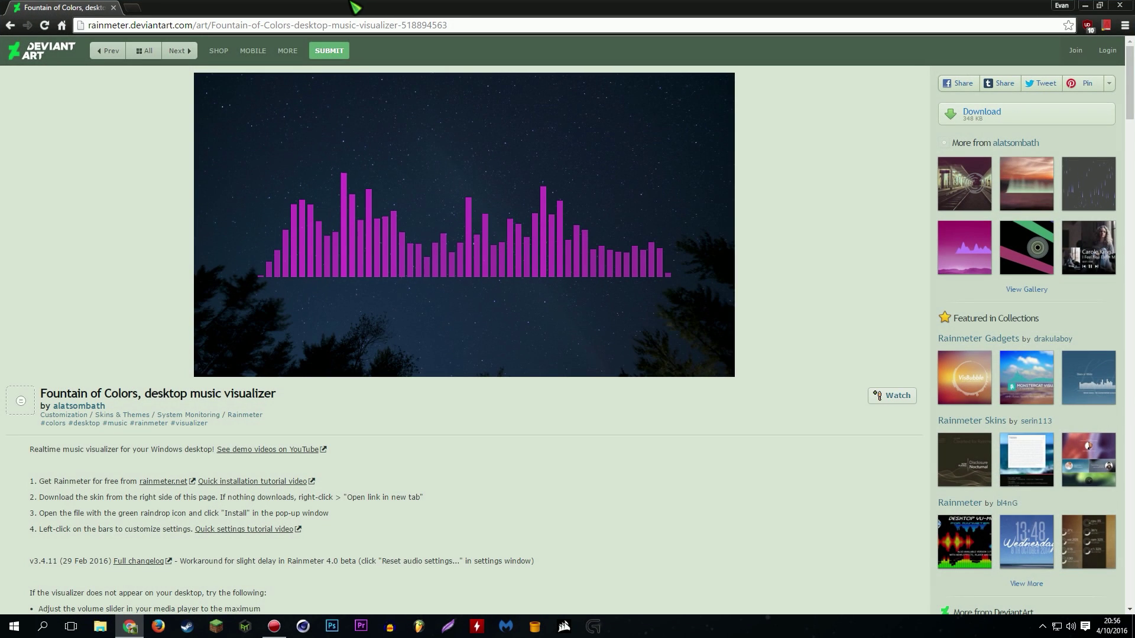
left_click(355, 25)
left_click_drag(360, 24, 355, 22)
left_click(133, 256)
scroll(466, 355, "down", 7)
scroll(514, 473, "up", 6)
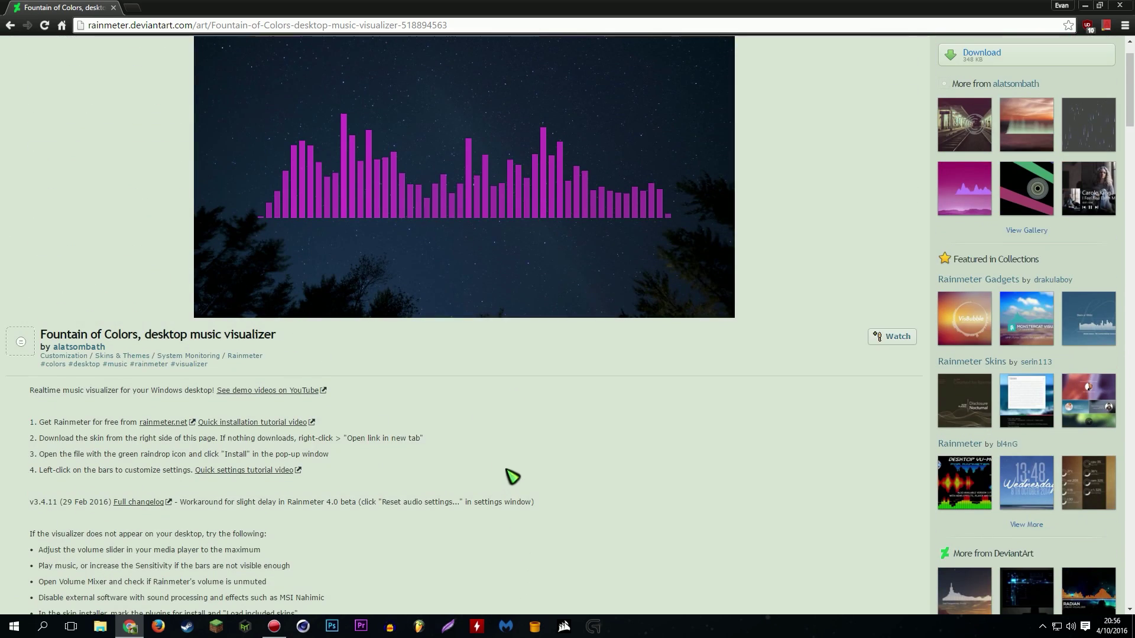
scroll(512, 476, "up", 1)
left_click(973, 121)
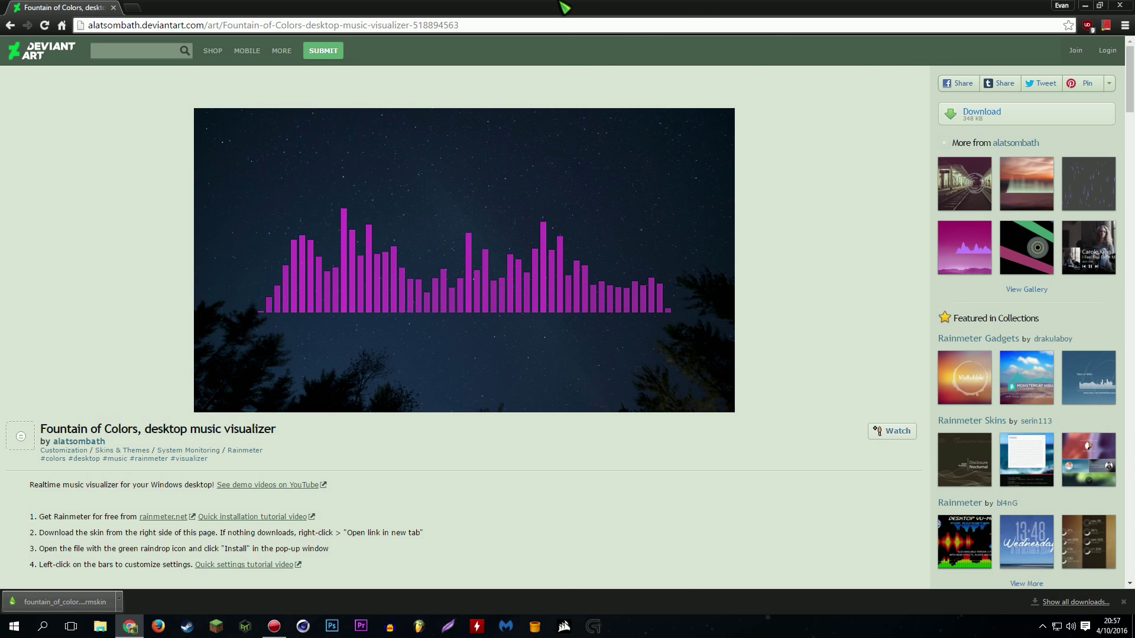
- Snap Chrome to the right half and place the downloaded .rmskin file on the desktop
key("super+Right")
left_click_drag(632, 599, 359, 105)
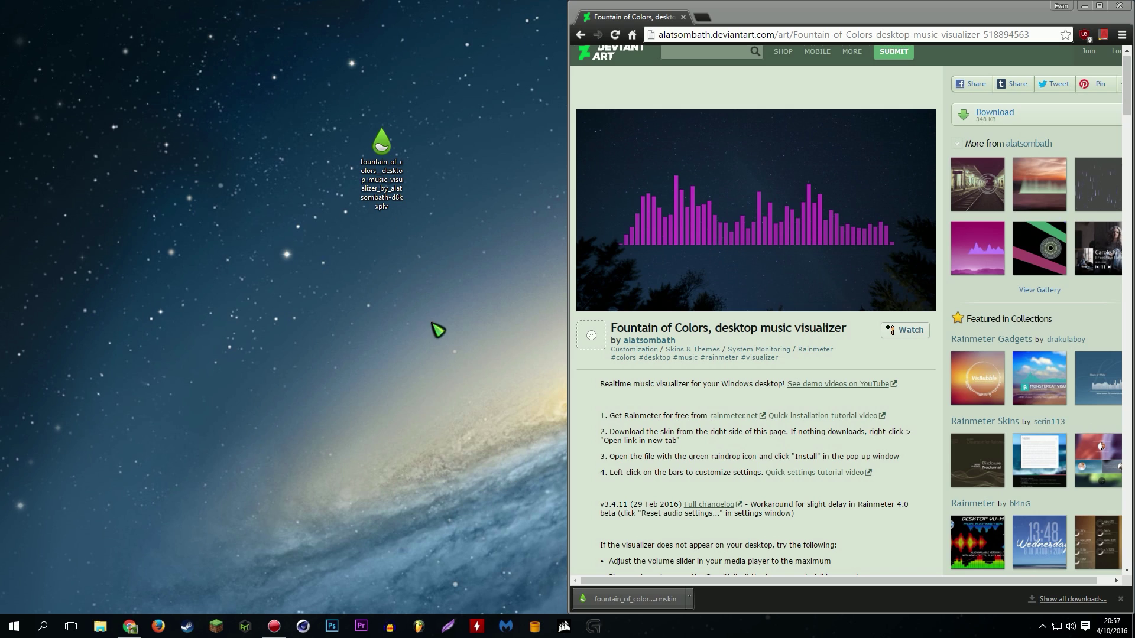
left_click(388, 202)
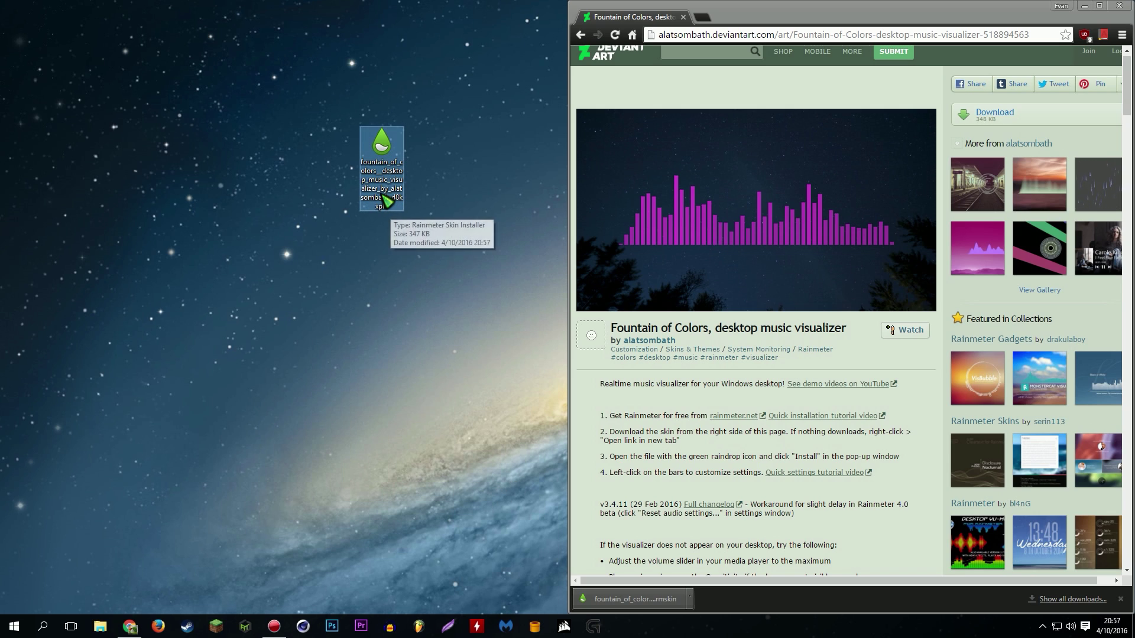
double_click(387, 196)
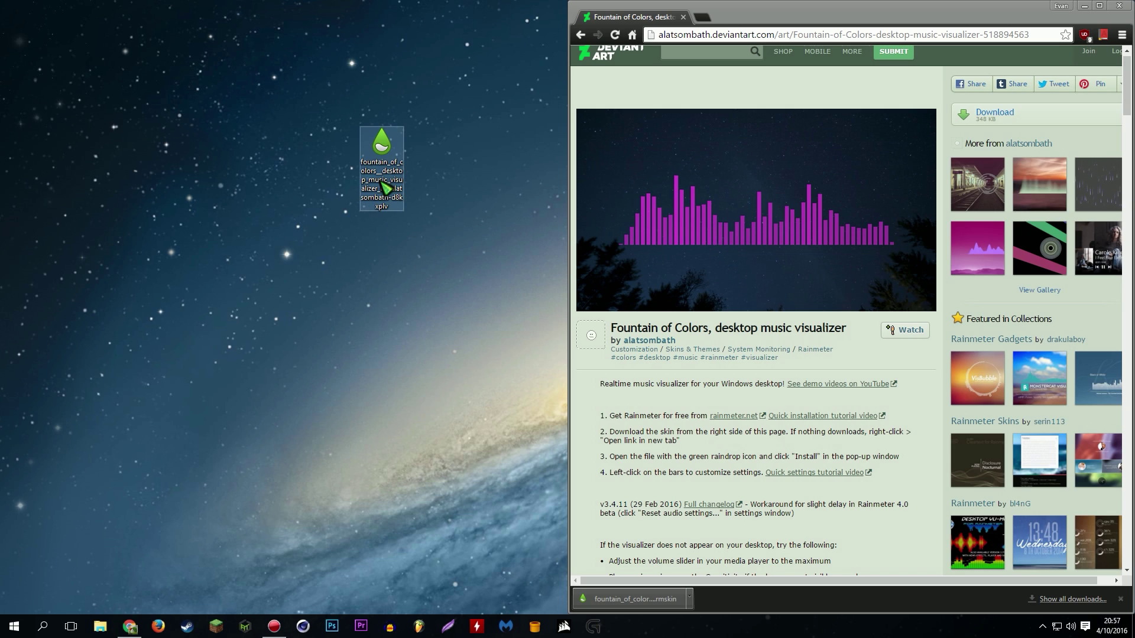
- Check the skin file's properties and rename it 'music visualizer'
key("shift+F10")
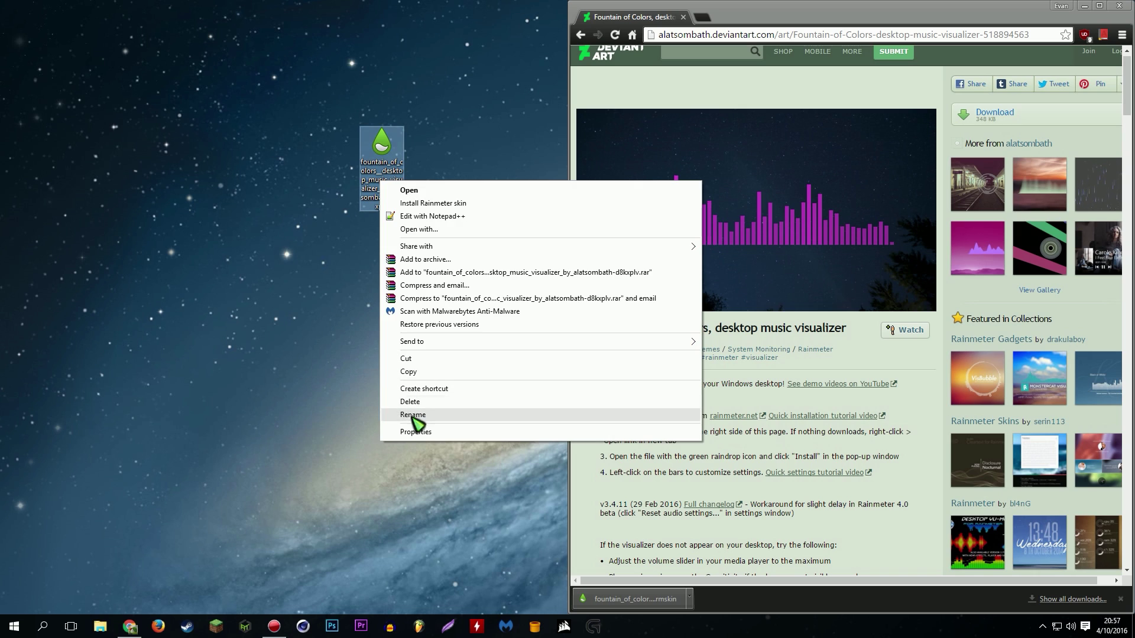
left_click(416, 428)
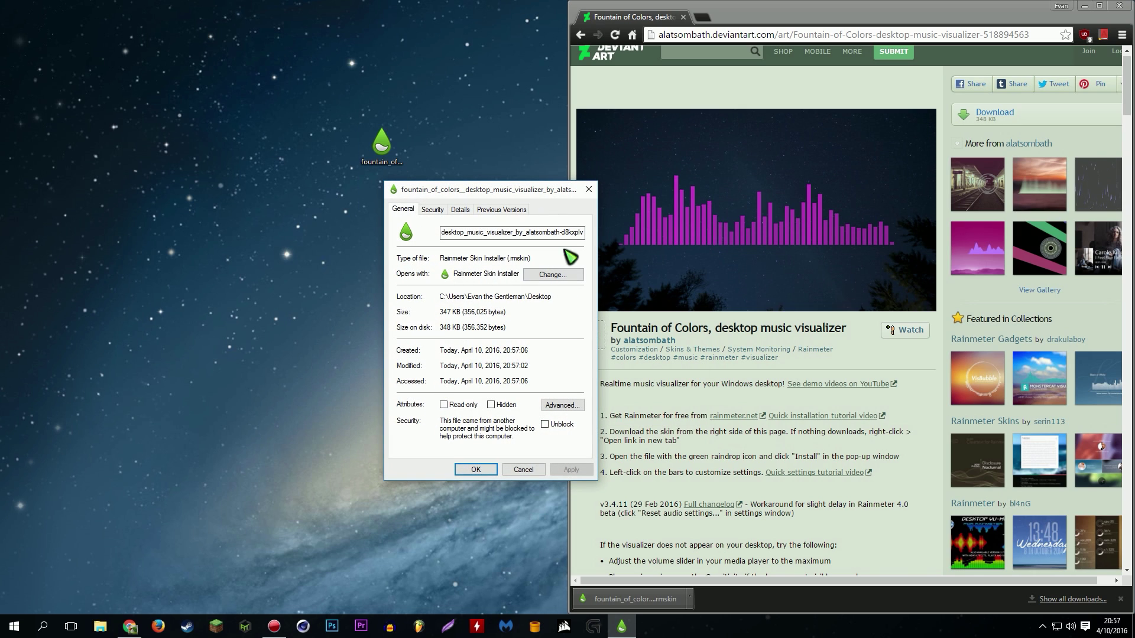
left_click(588, 190)
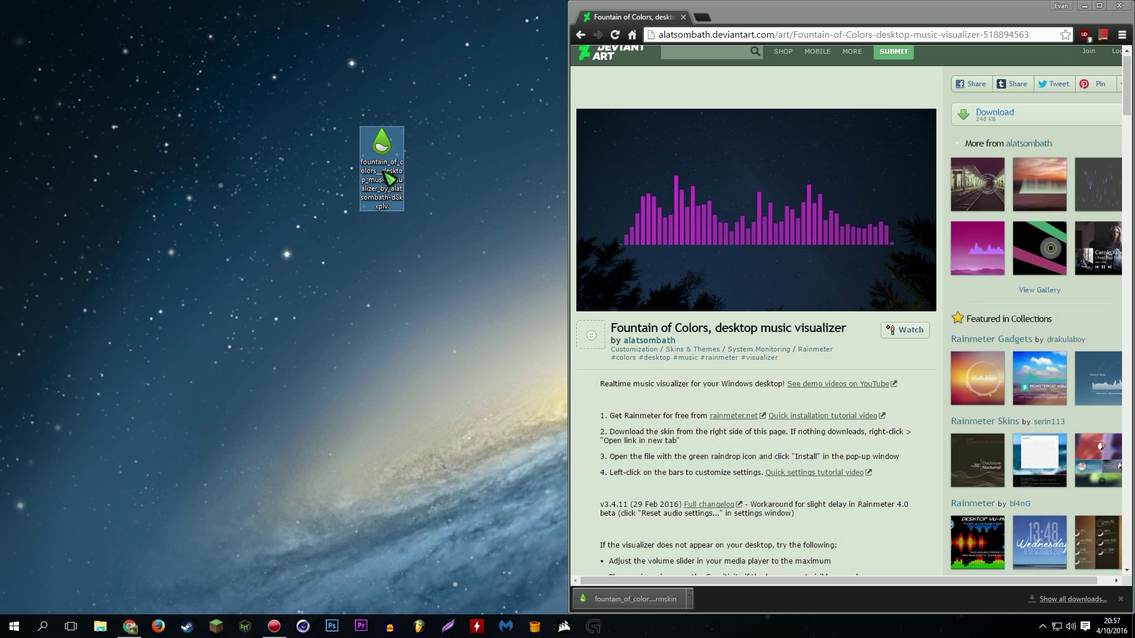
key("F2")
type("music")
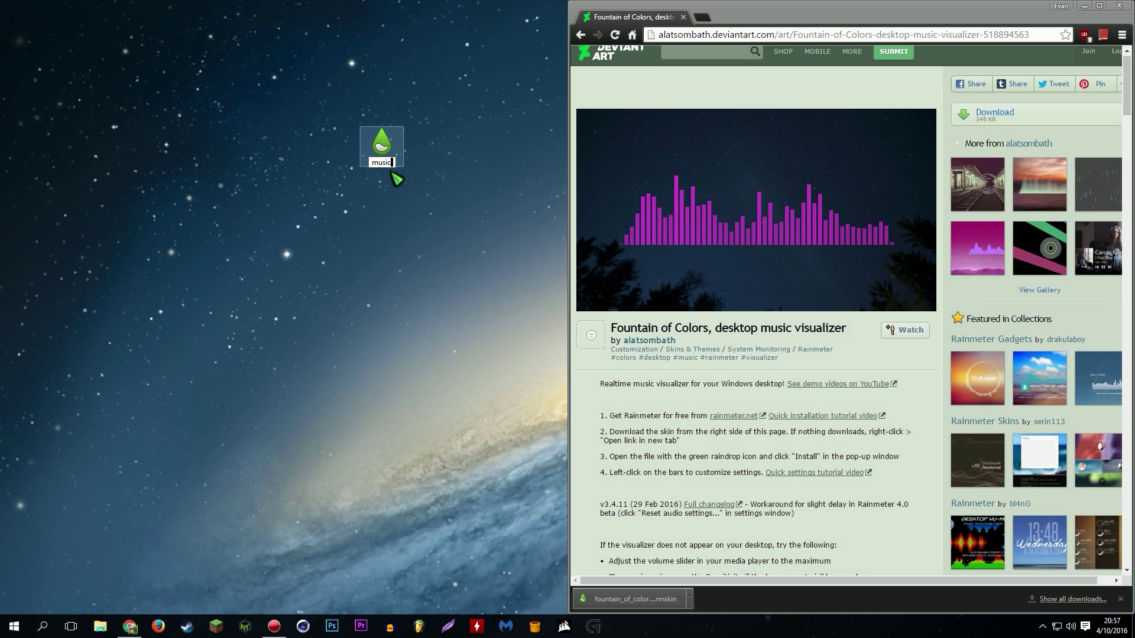
type(" visualizer")
key("Return")
- Open the 'music visualizer' file in the Skin Installer and position the installer on the left
double_click(383, 167)
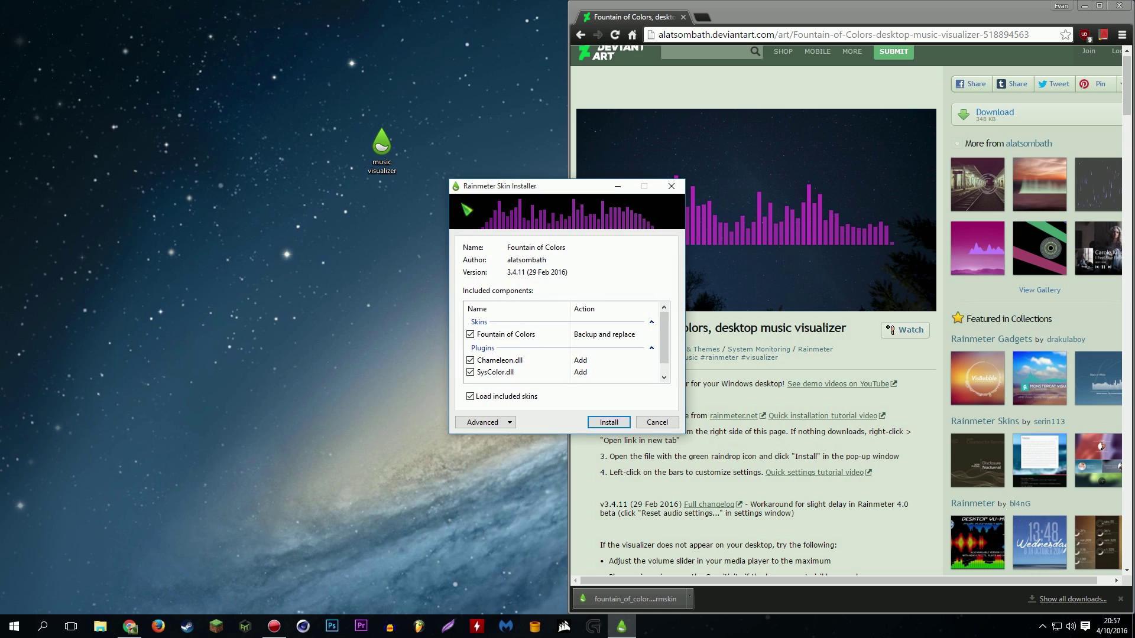
left_click_drag(525, 191, 300, 199)
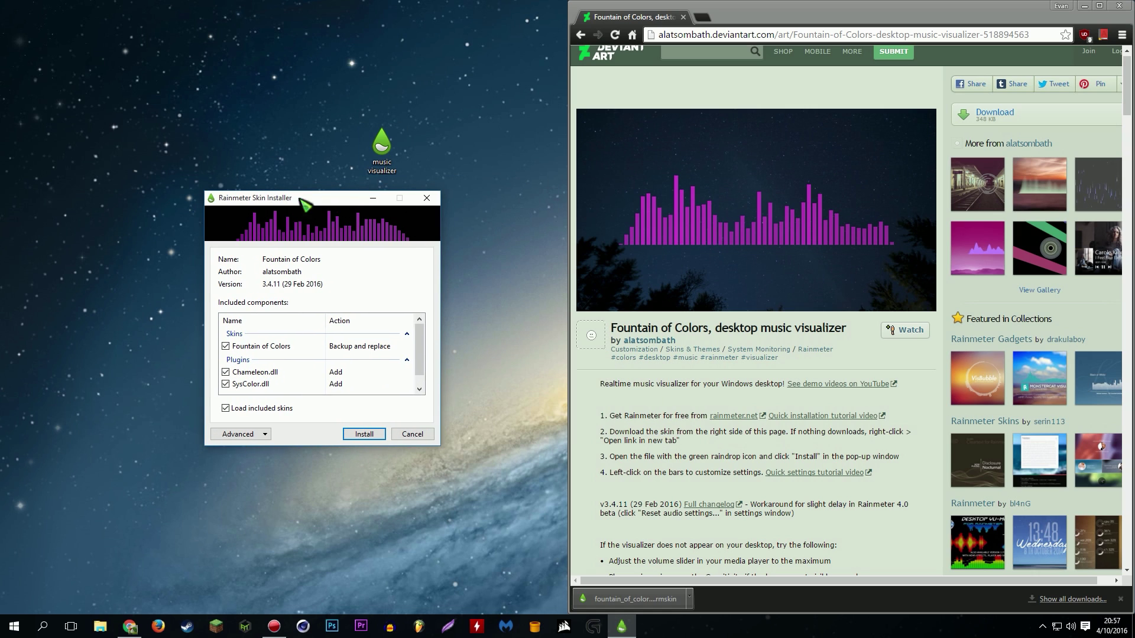
left_click(425, 200)
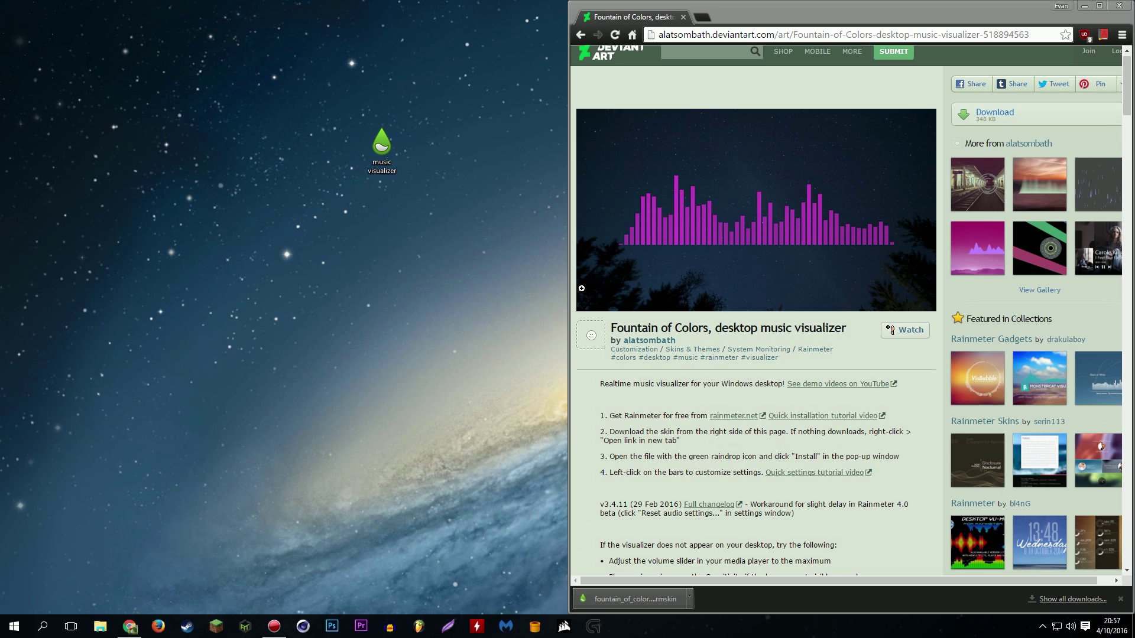
scroll(581, 288, "up", 1)
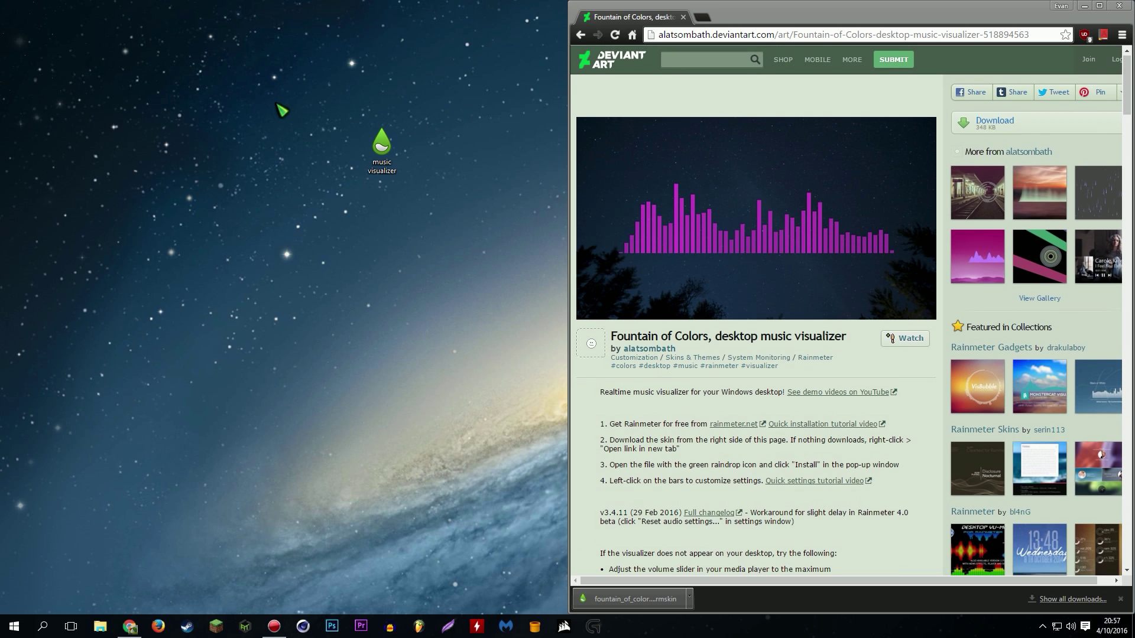
left_click_drag(279, 103, 294, 185)
left_click(385, 155)
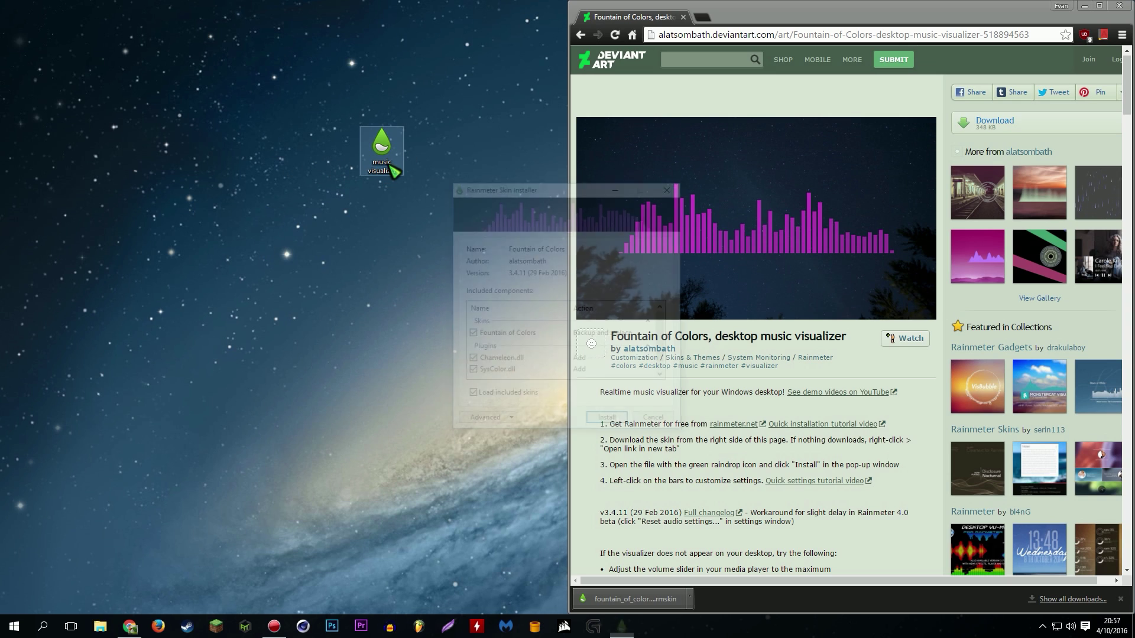
left_click_drag(514, 183, 446, 181)
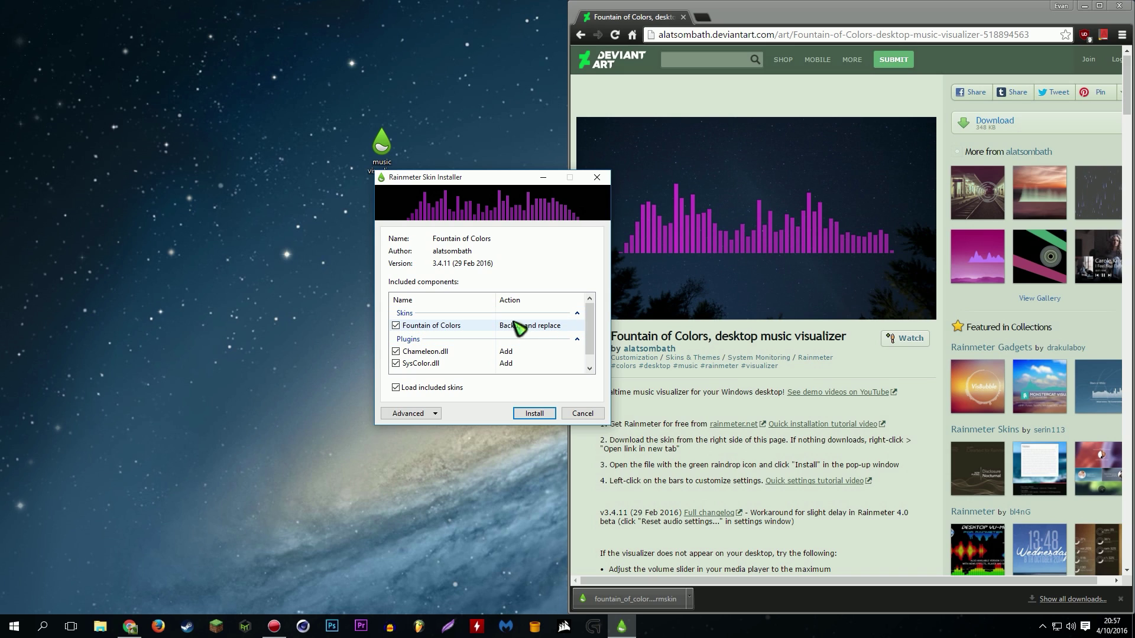
- Review the Advanced options and install Fountain of Colors with its Chameleon and SysColor plugins
scroll(513, 344, "down", 1)
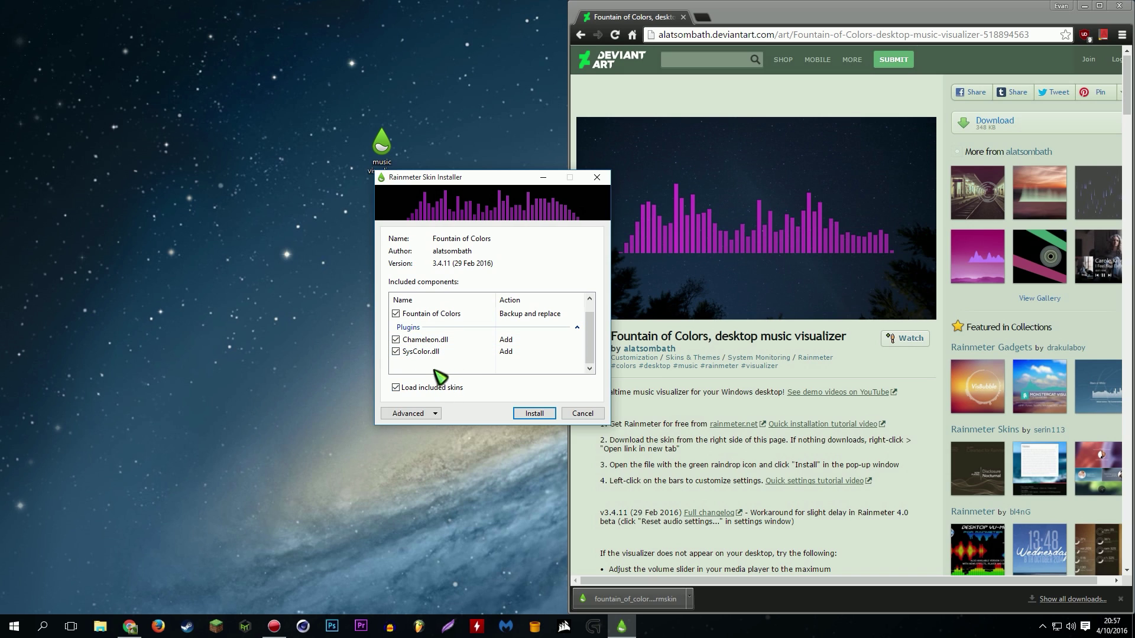
scroll(438, 374, "up", 1)
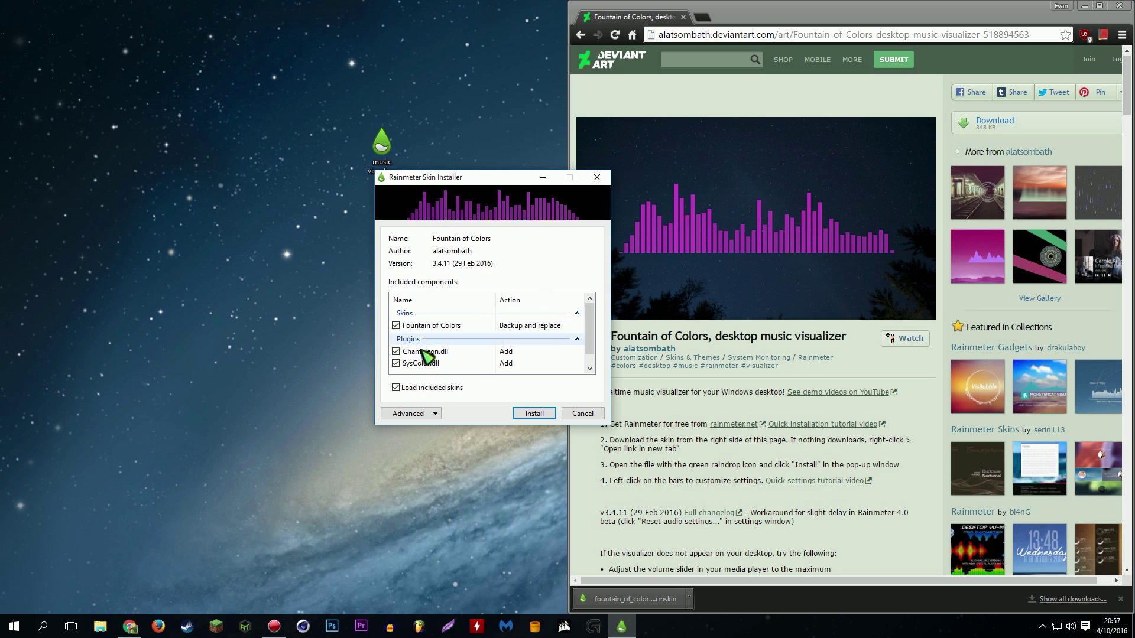
left_click(427, 412)
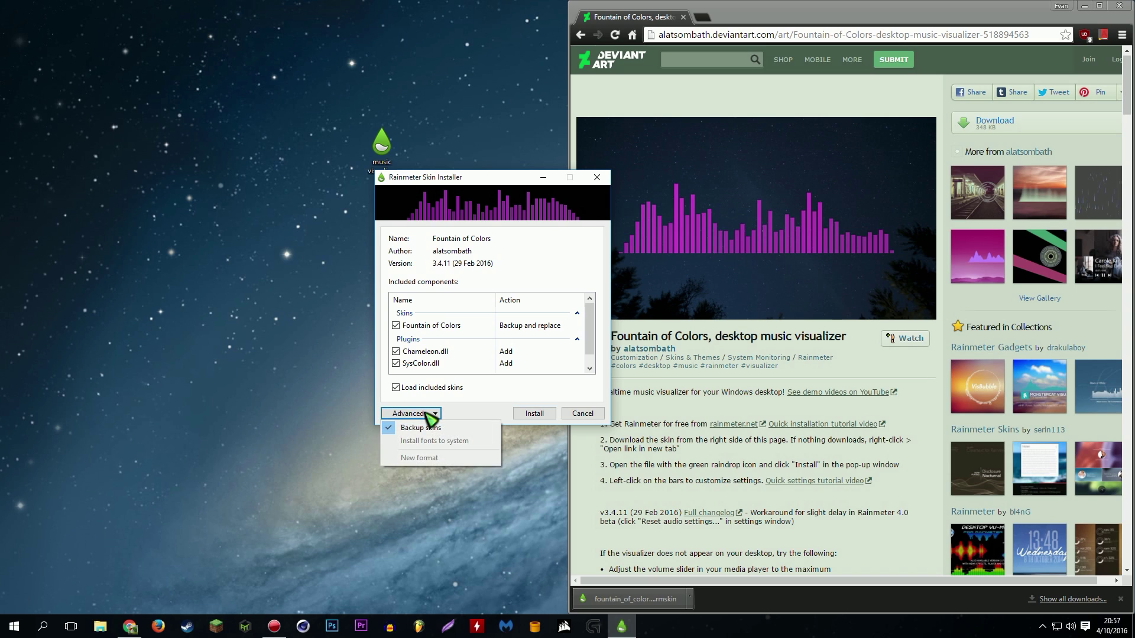
left_click(549, 414)
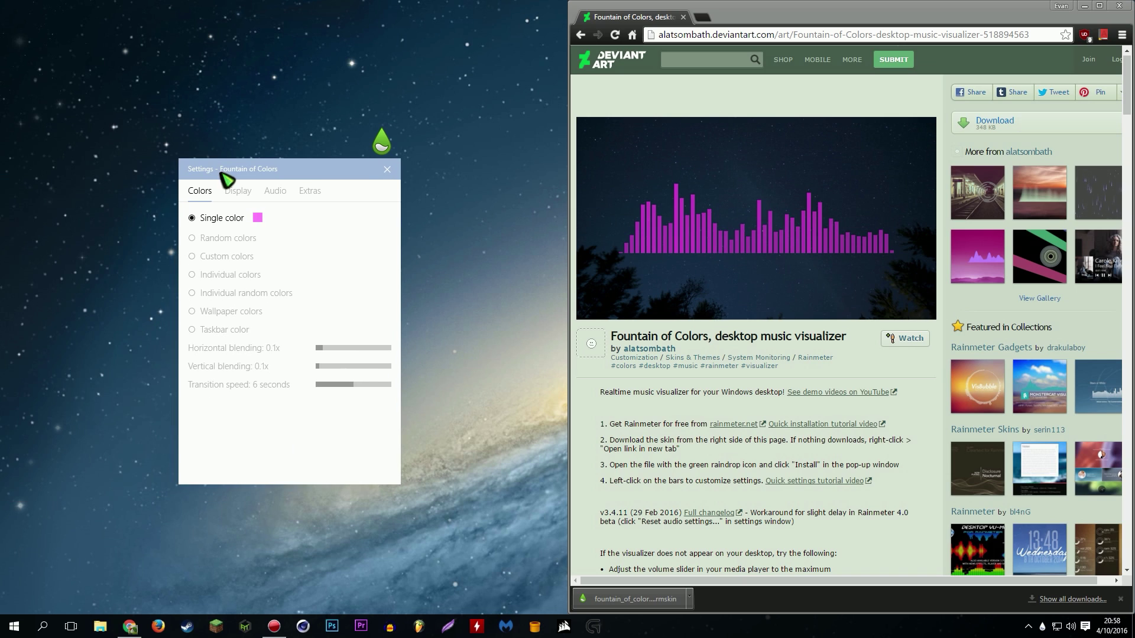
- Preview a blue single colour, then the random and custom colour modes for the bars
left_click_drag(221, 173, 316, 185)
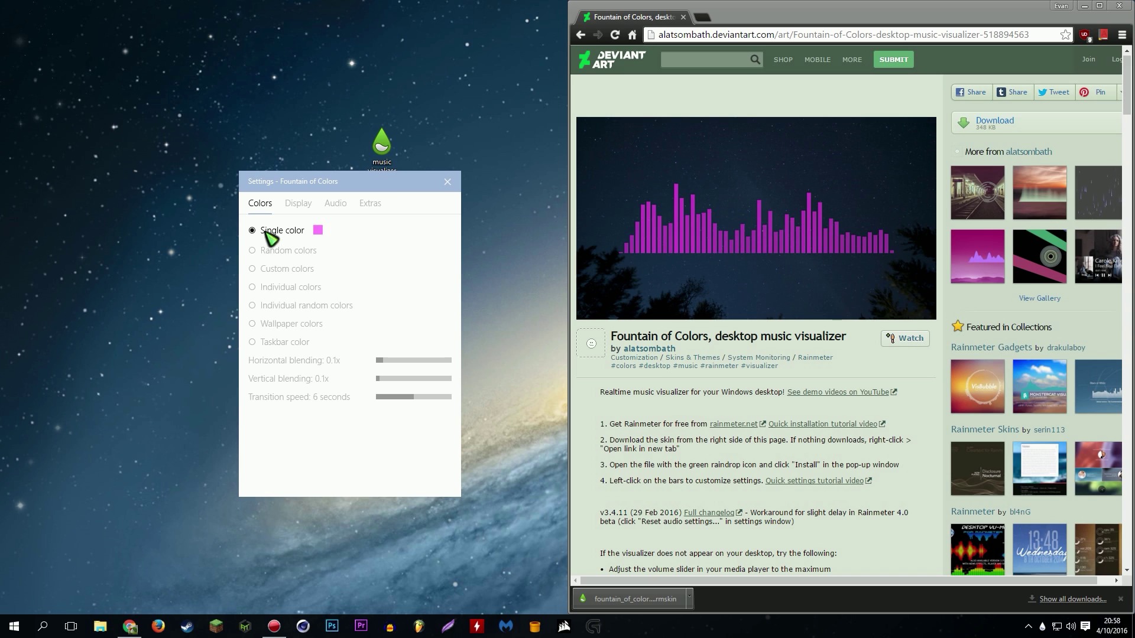
left_click(315, 231)
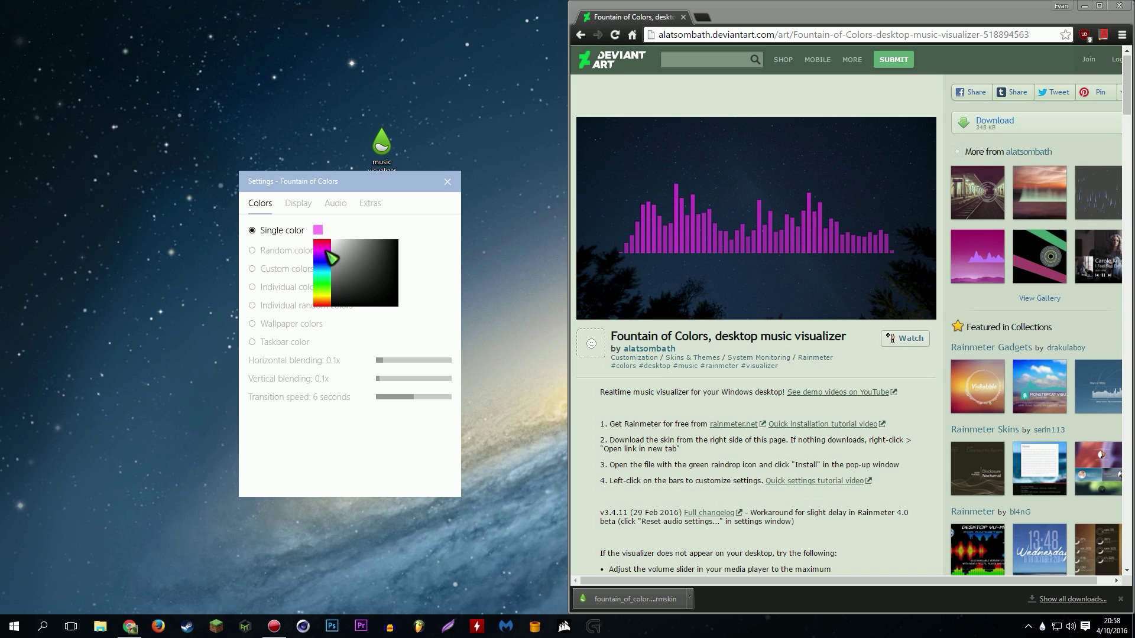
left_click(325, 248)
left_click(363, 291)
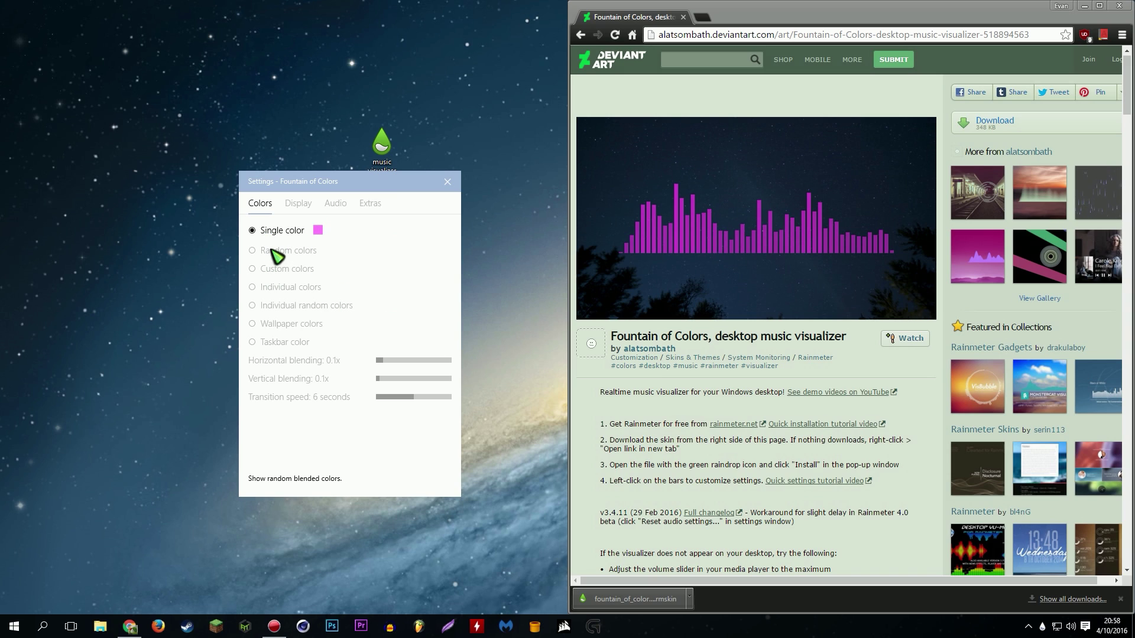
left_click(275, 251)
left_click(272, 269)
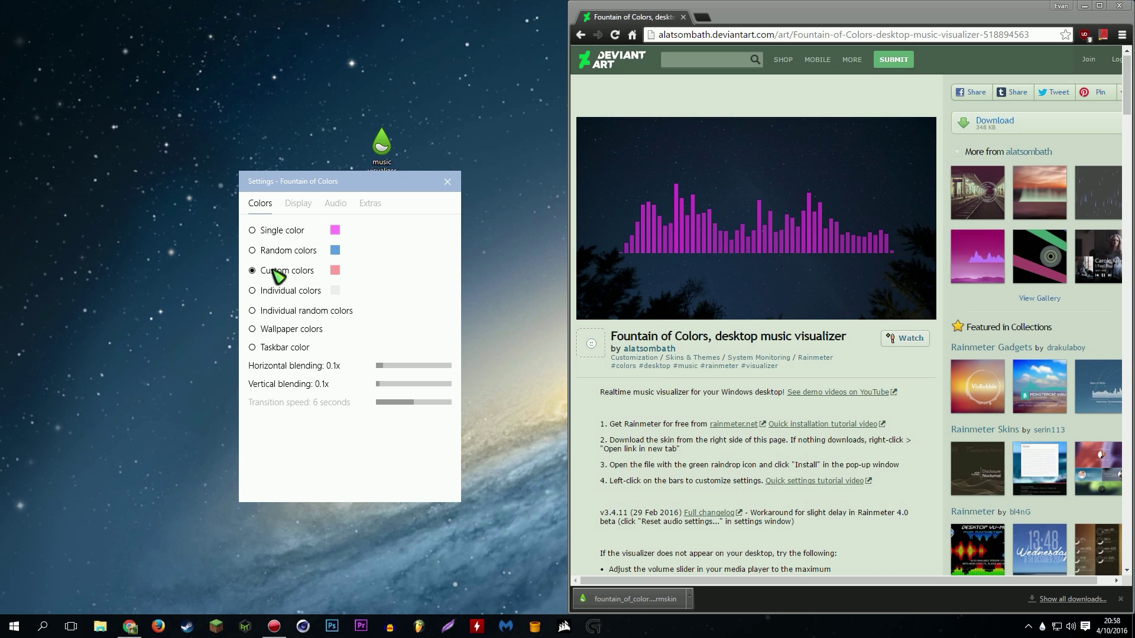
- Try individual, individual random and wallpaper Foreground2 colours, then choose Taskbar color
left_click(335, 271)
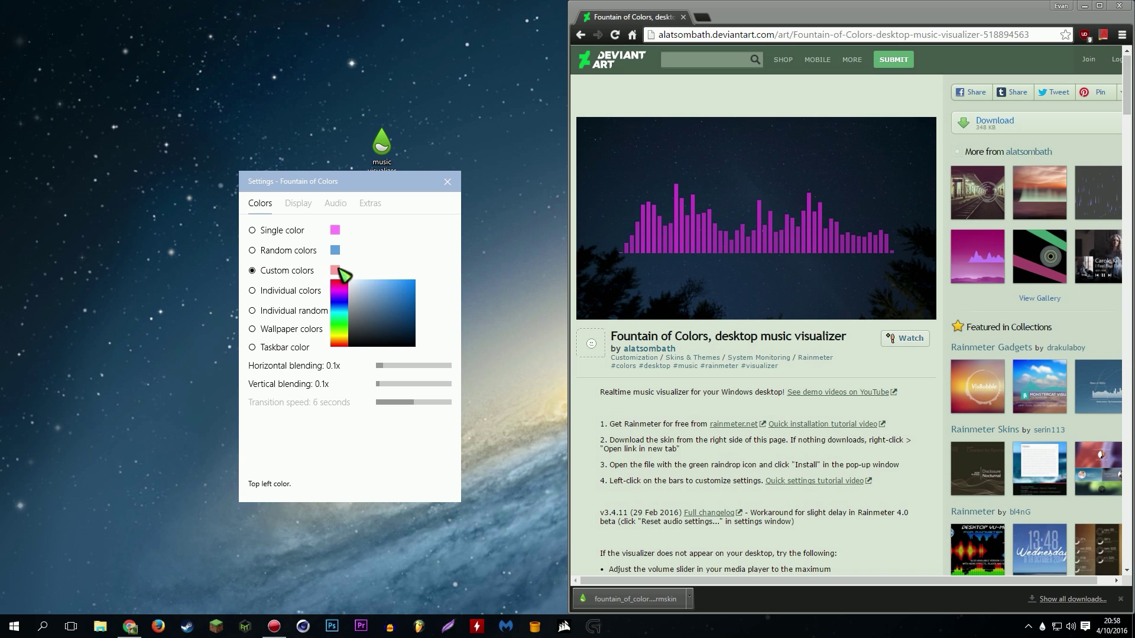
left_click(304, 290)
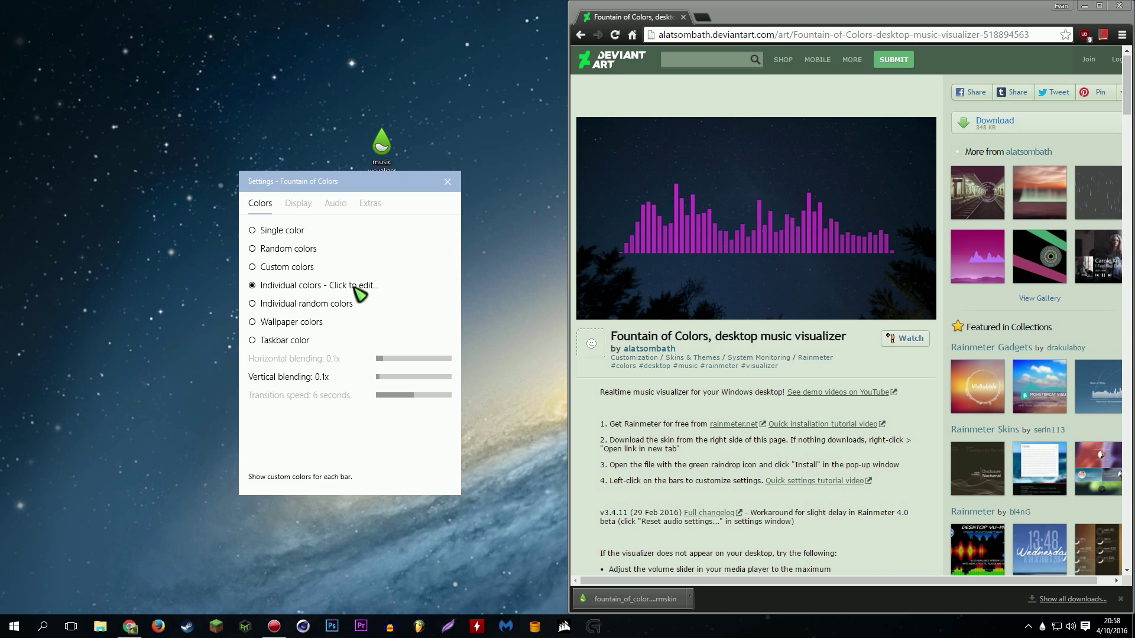
left_click(299, 303)
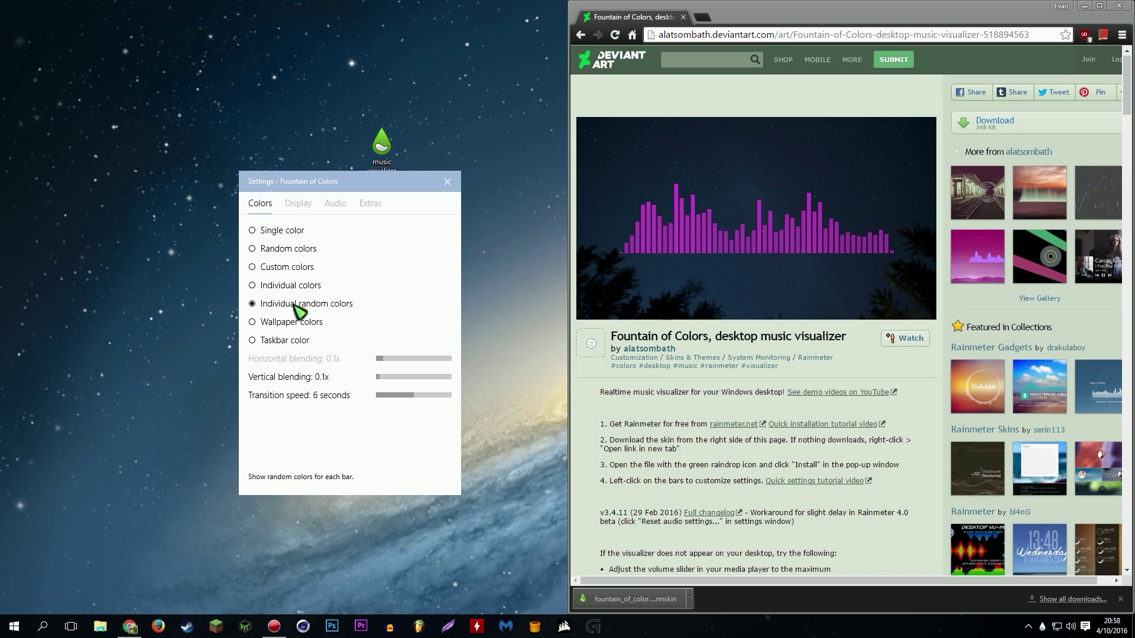
left_click(294, 322)
left_click(352, 322)
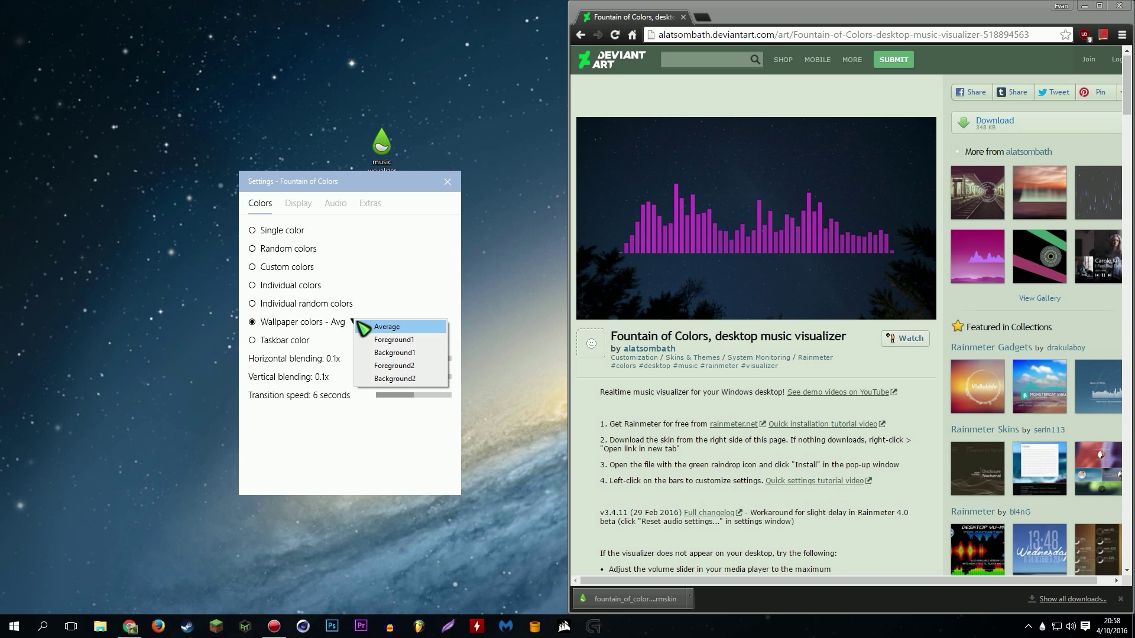
left_click(407, 363)
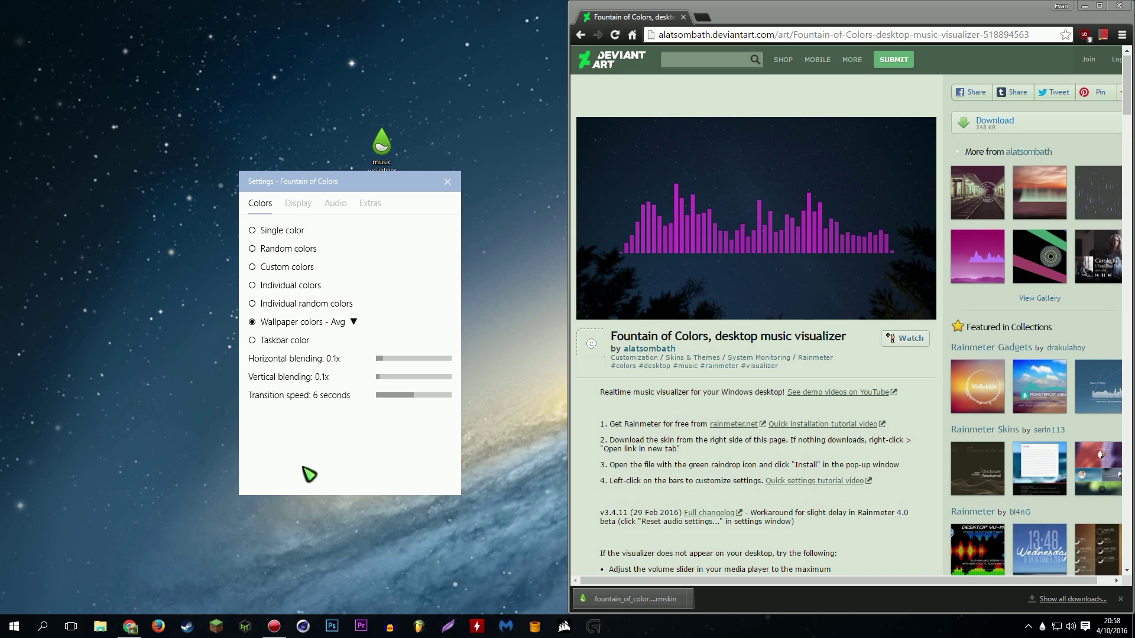
left_click(273, 342)
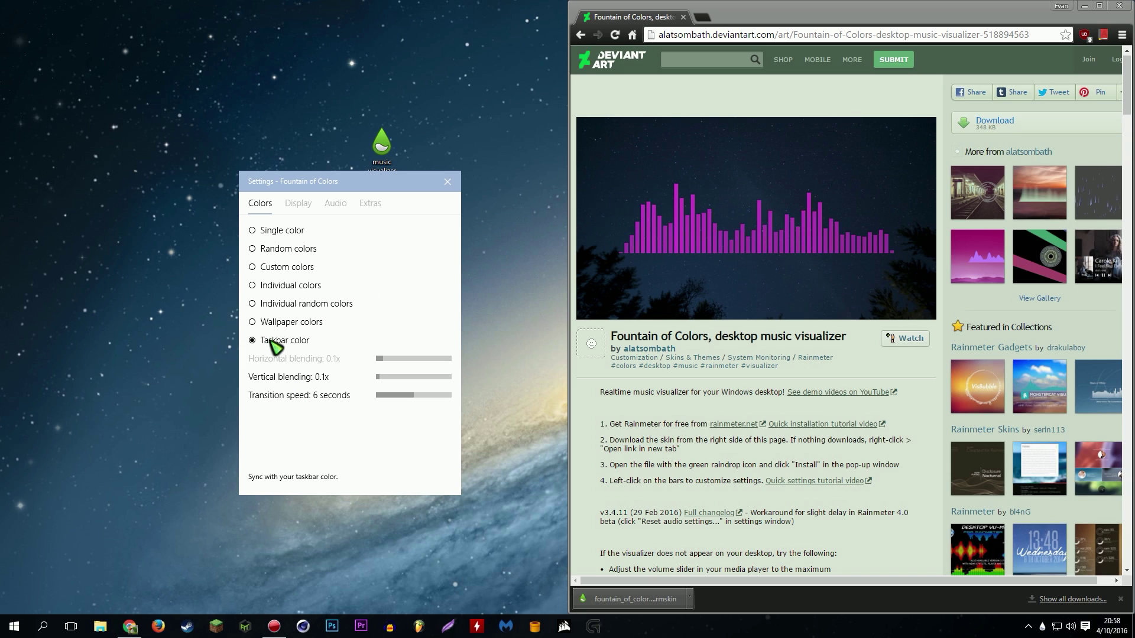
- On the Display settings, drag Number of bars from 200 down to 125
left_click(304, 204)
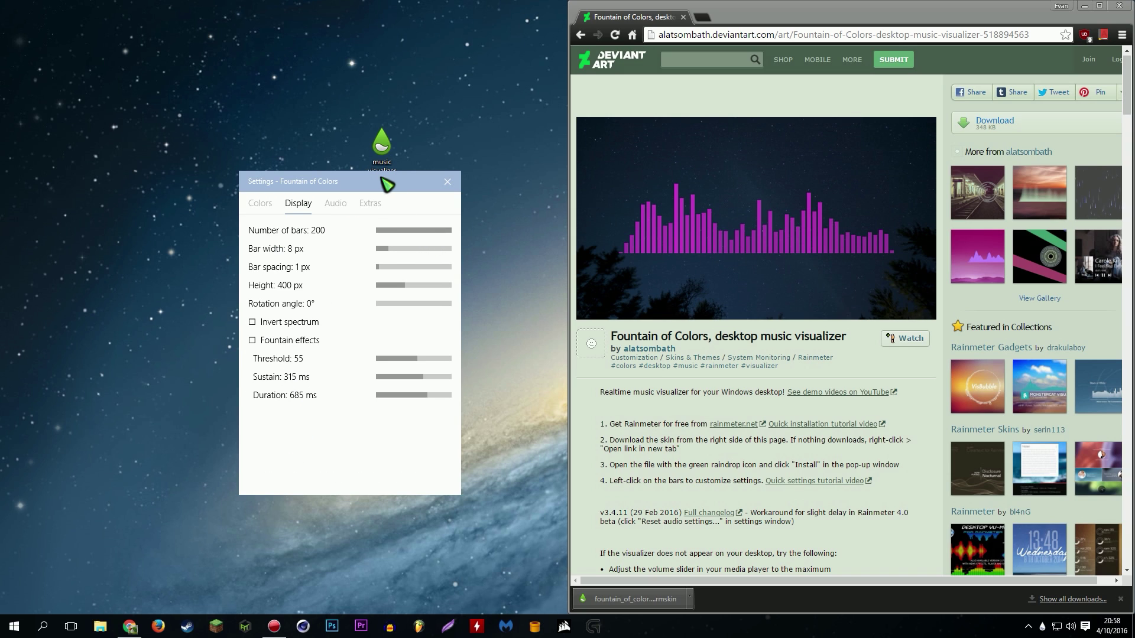
left_click_drag(388, 179, 379, 223)
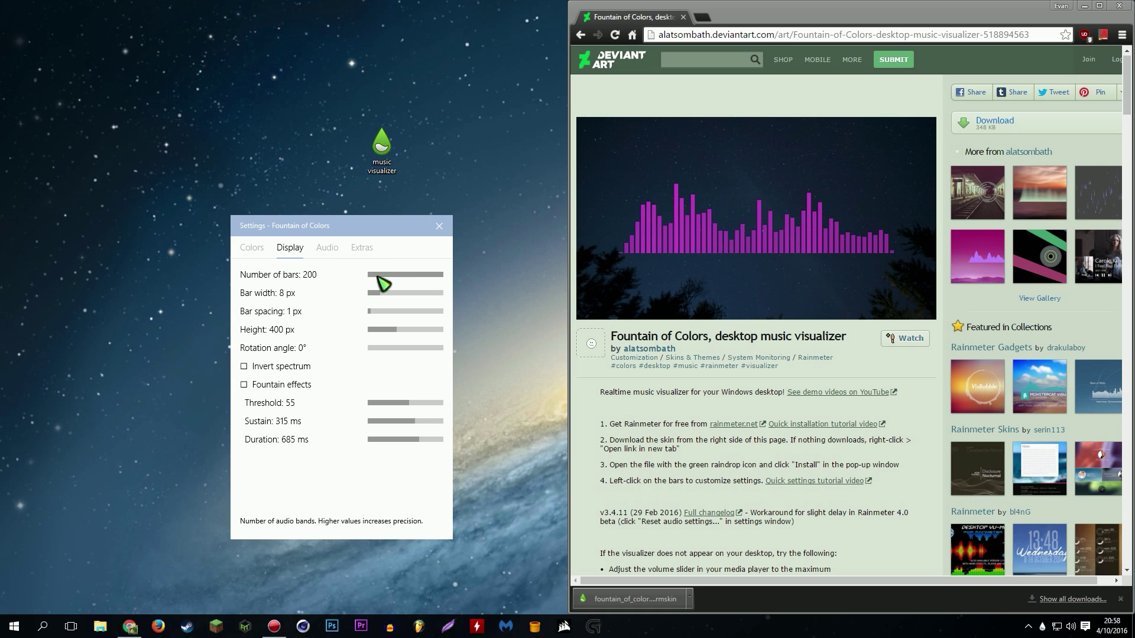
left_click_drag(376, 276, 446, 278)
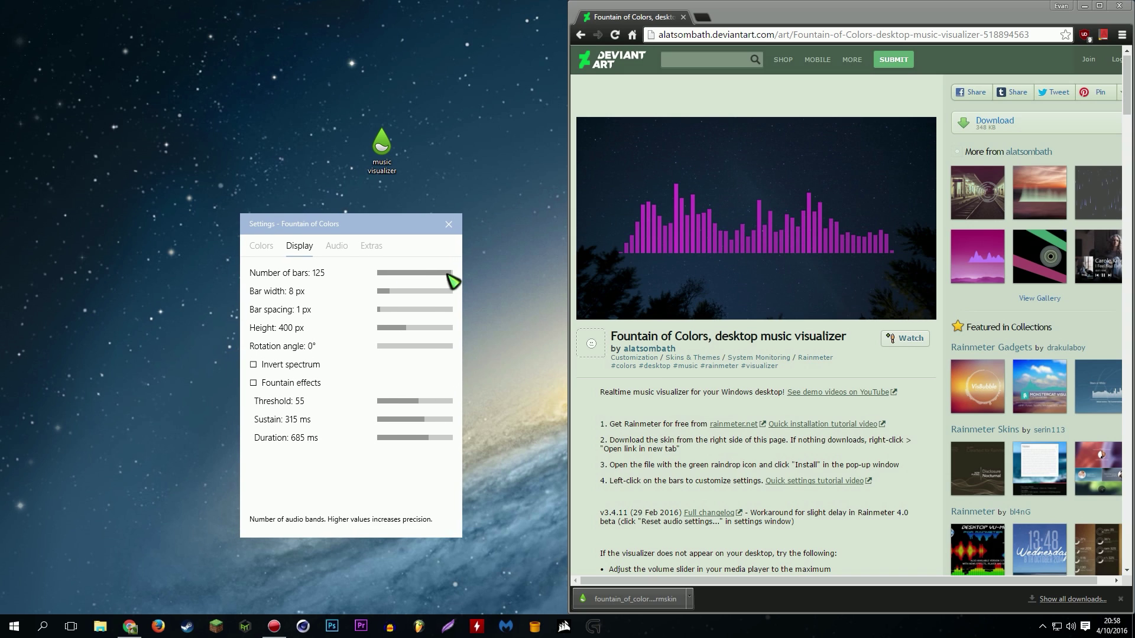
- Look through the Audio and Colors settings, then return to the Display settings
left_click(336, 246)
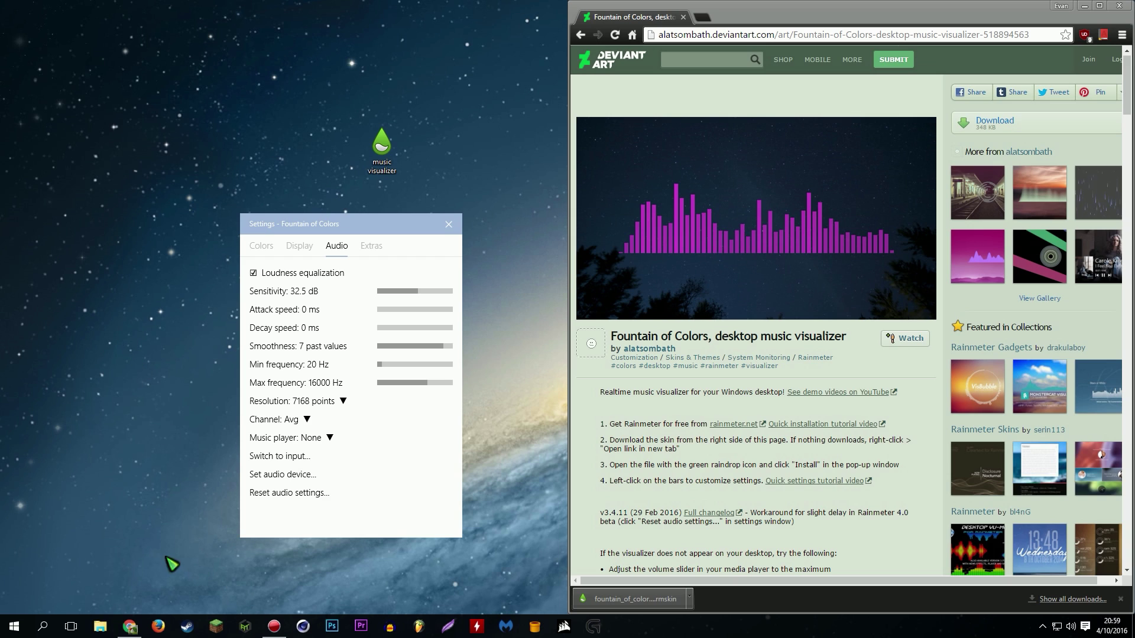
left_click(260, 246)
left_click(301, 252)
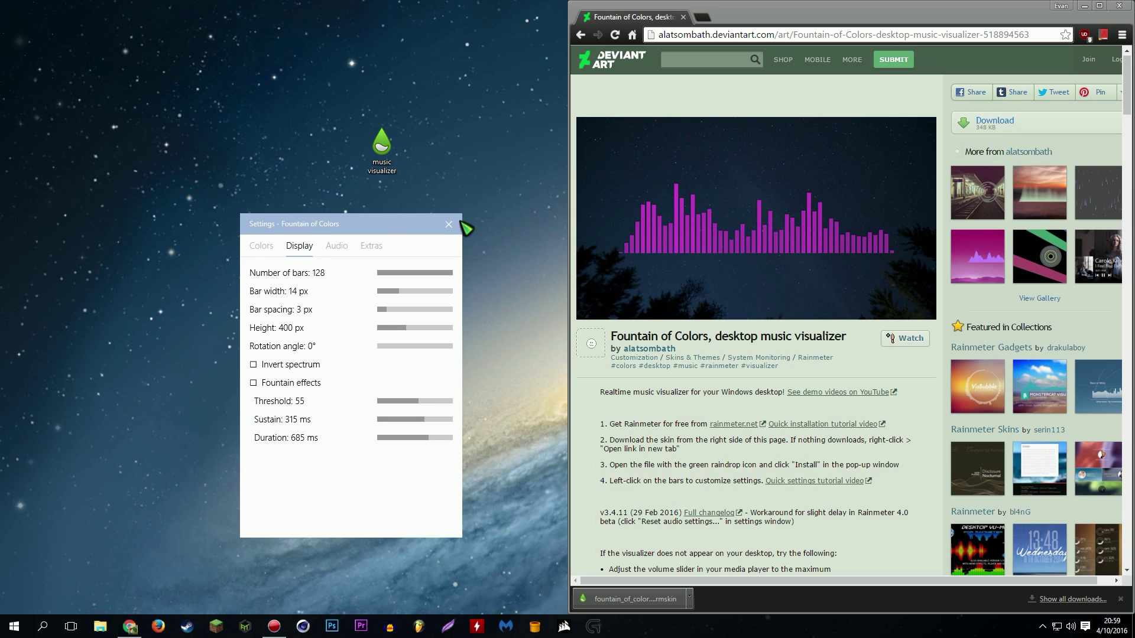
- Close the visualizer settings and launch Rainmeter from a Start search for 'rain'
left_click(449, 224)
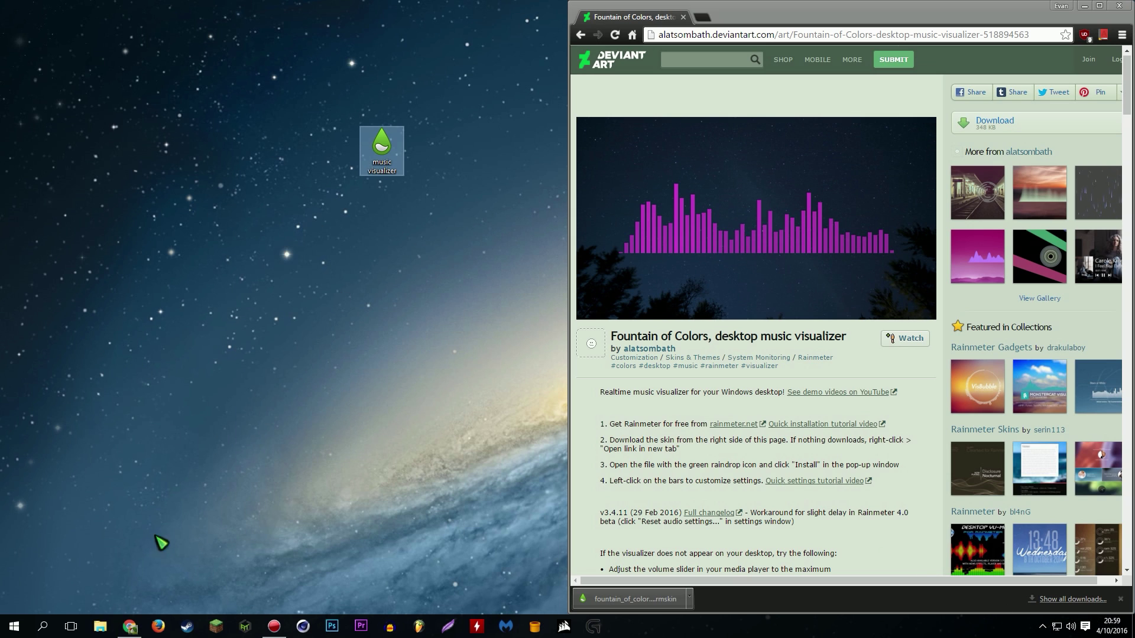
left_click(13, 626)
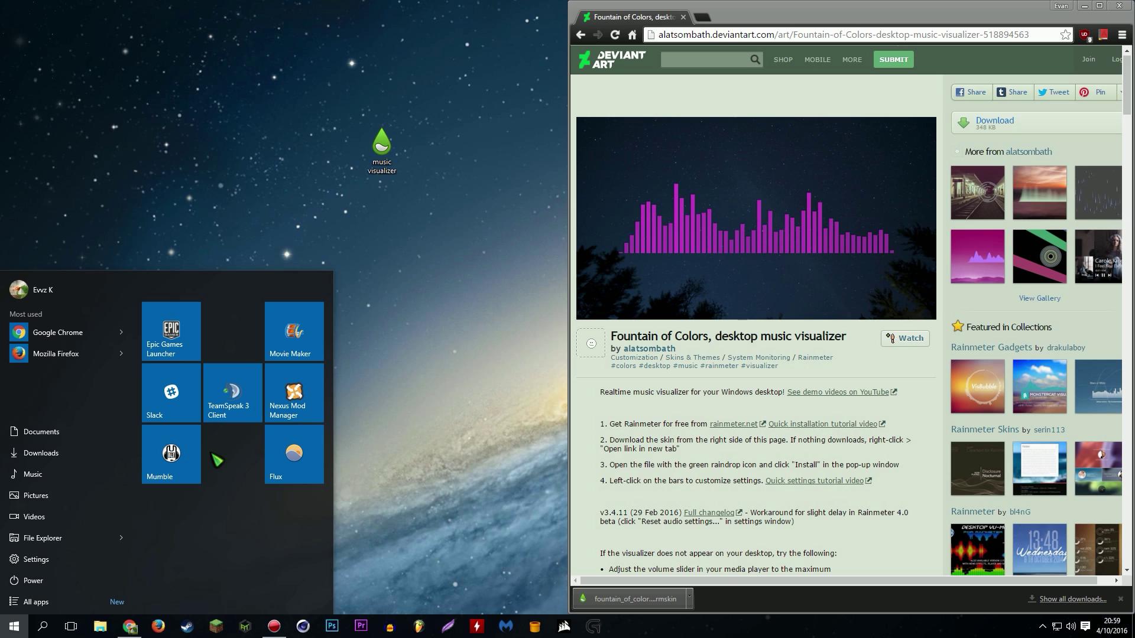
type("rain")
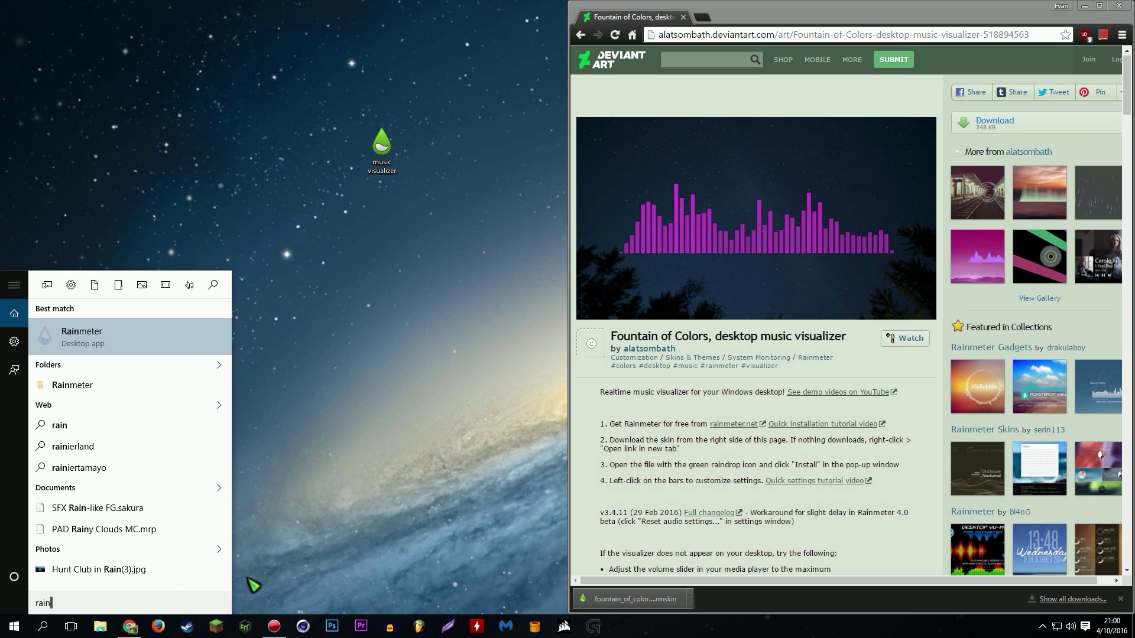
left_click(149, 347)
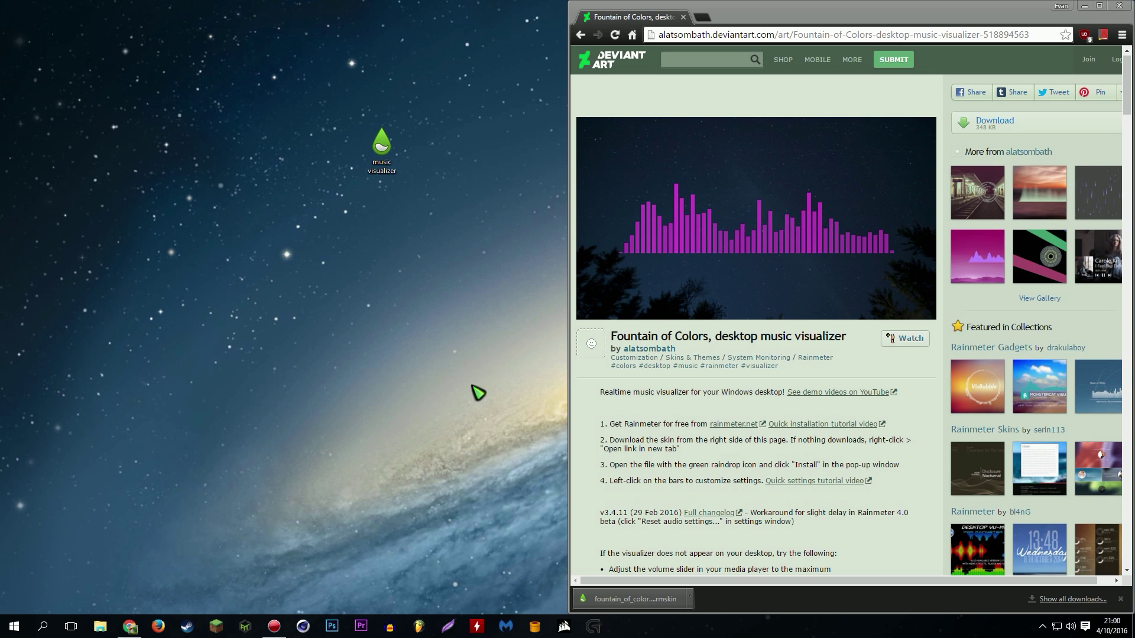
- Minimize Chrome, check the hidden tray icons, and move the music visualizer icon top-left
left_click(1085, 8)
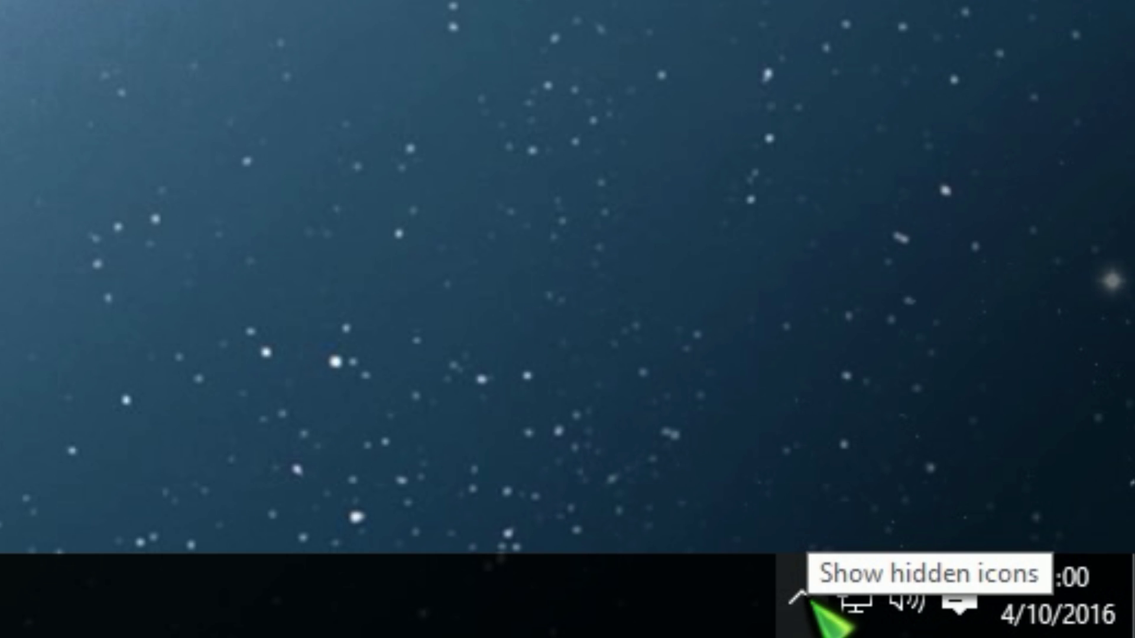
left_click(1044, 627)
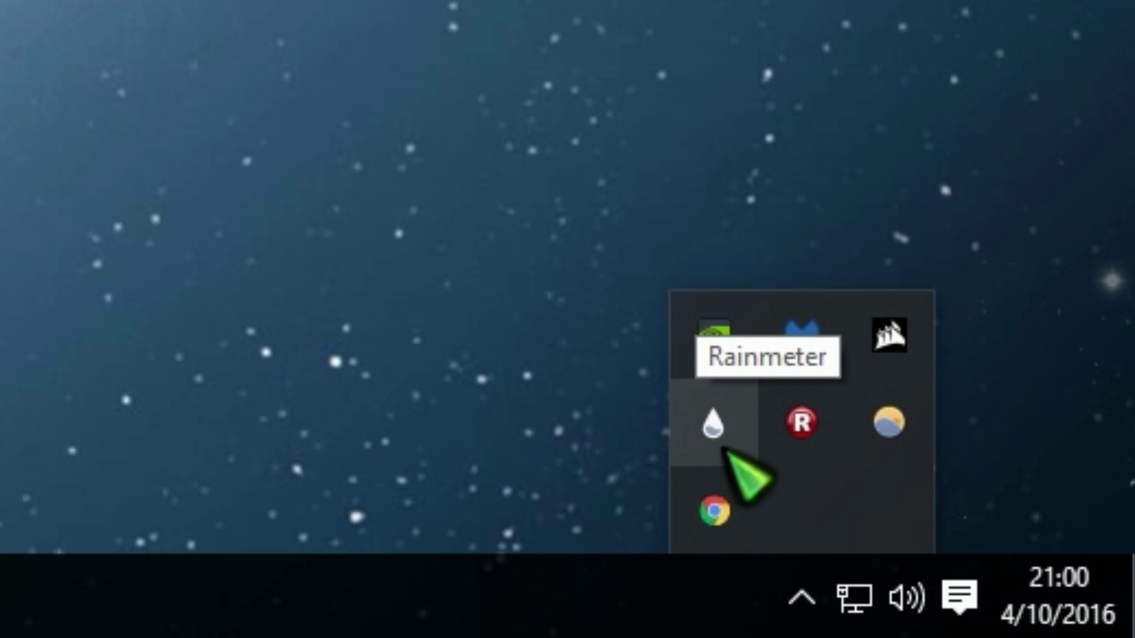
left_click(162, 127)
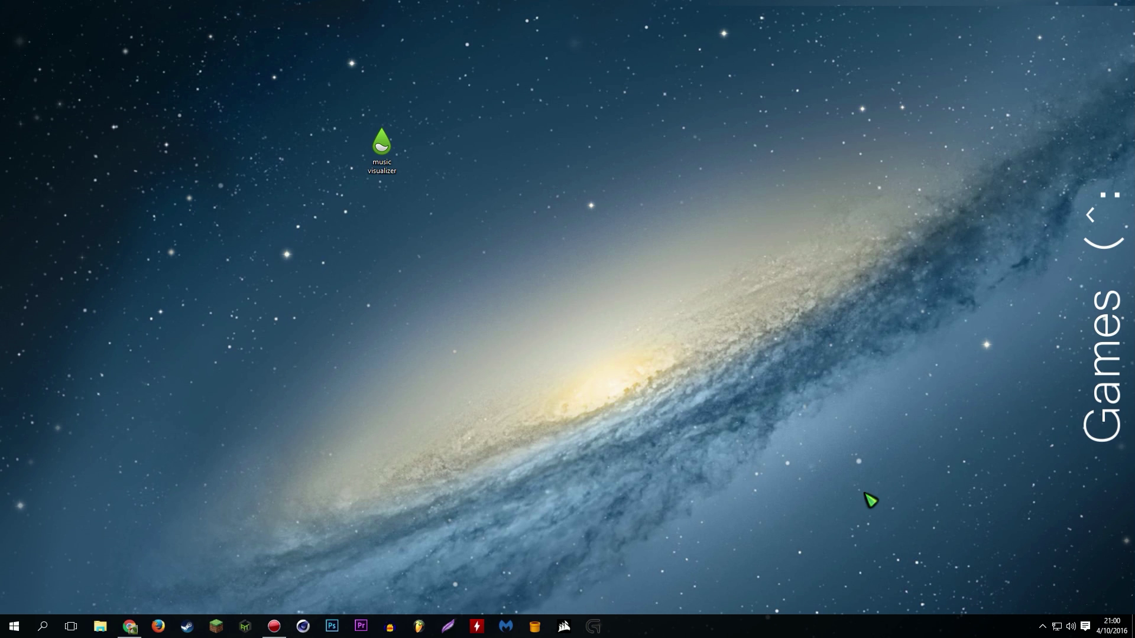
left_click_drag(383, 145, 24, 29)
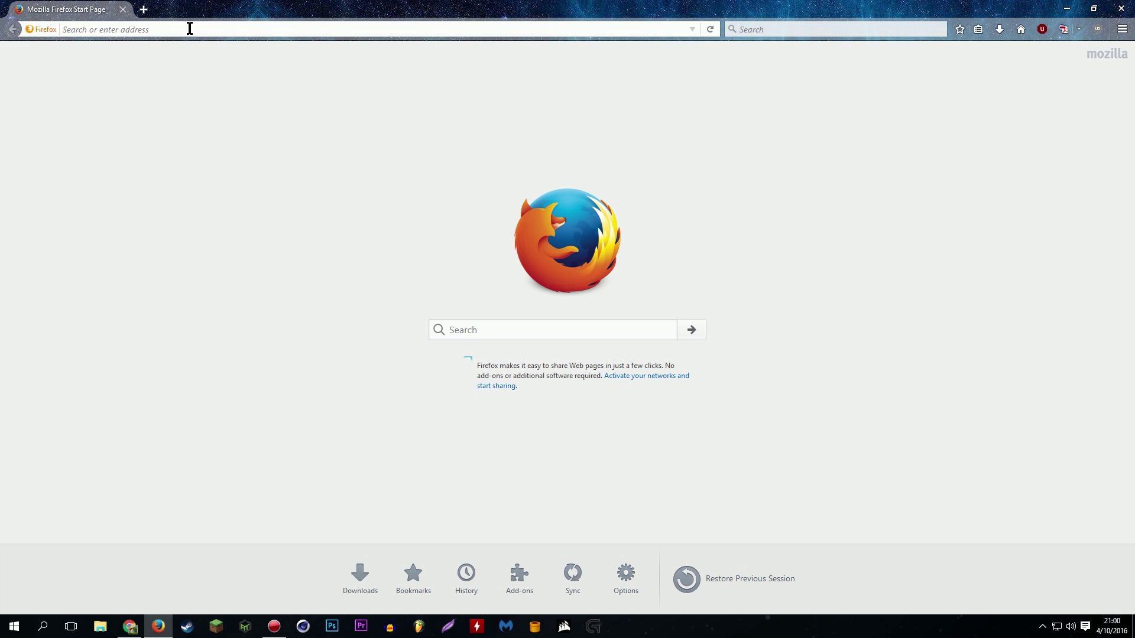
- Search the web for 'beautiful music' and play the Serenity music video
type("beautiful musi")
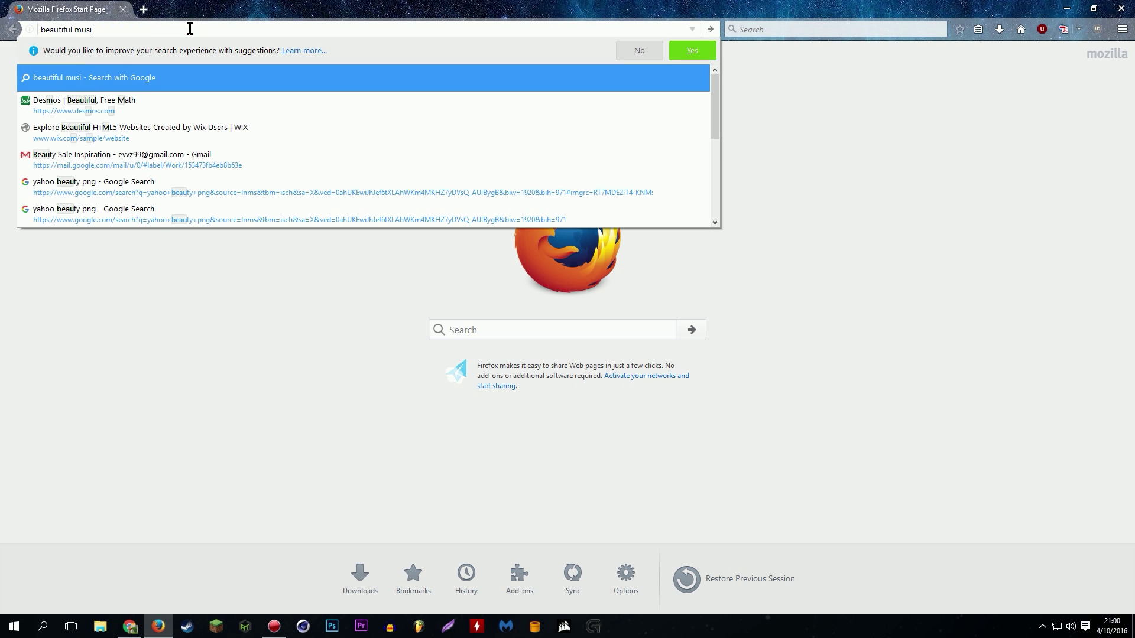
type("c")
key("Return")
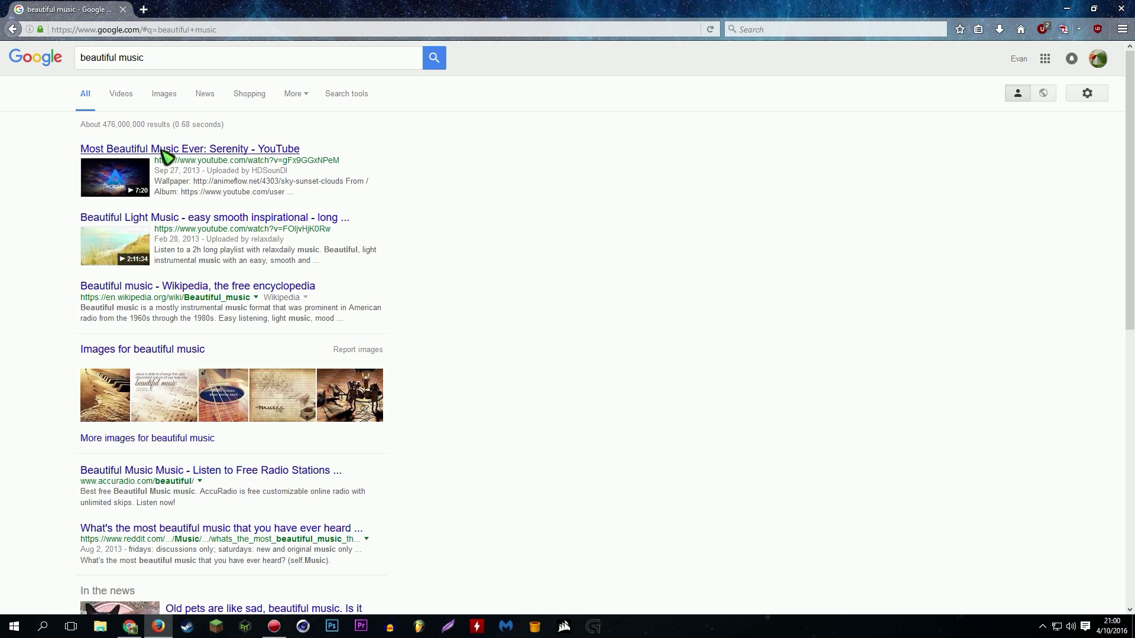
left_click(170, 156)
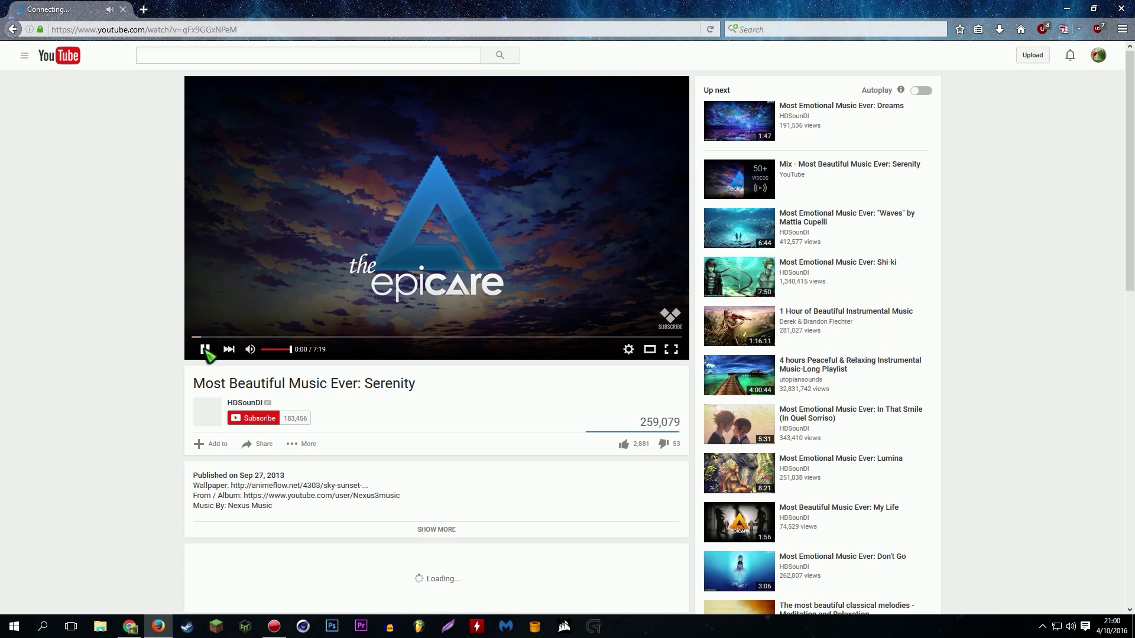
- Resize the Firefox window aside and toggle the video in and out of full screen
left_click_drag(591, 9, 1131, 66)
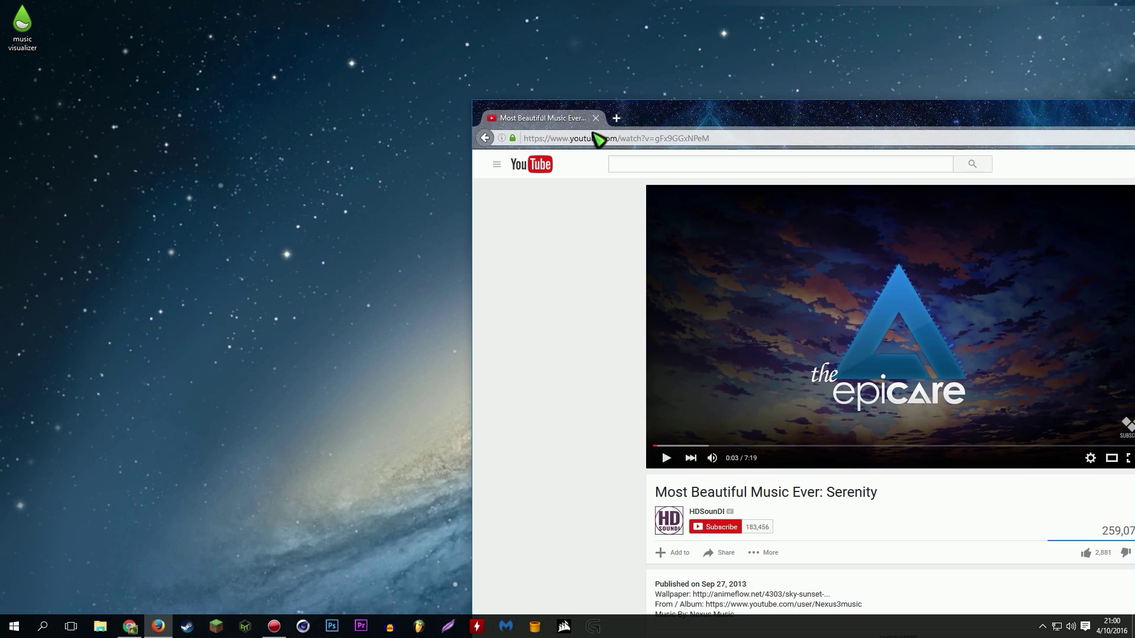
double_click(680, 117)
double_click(722, 124)
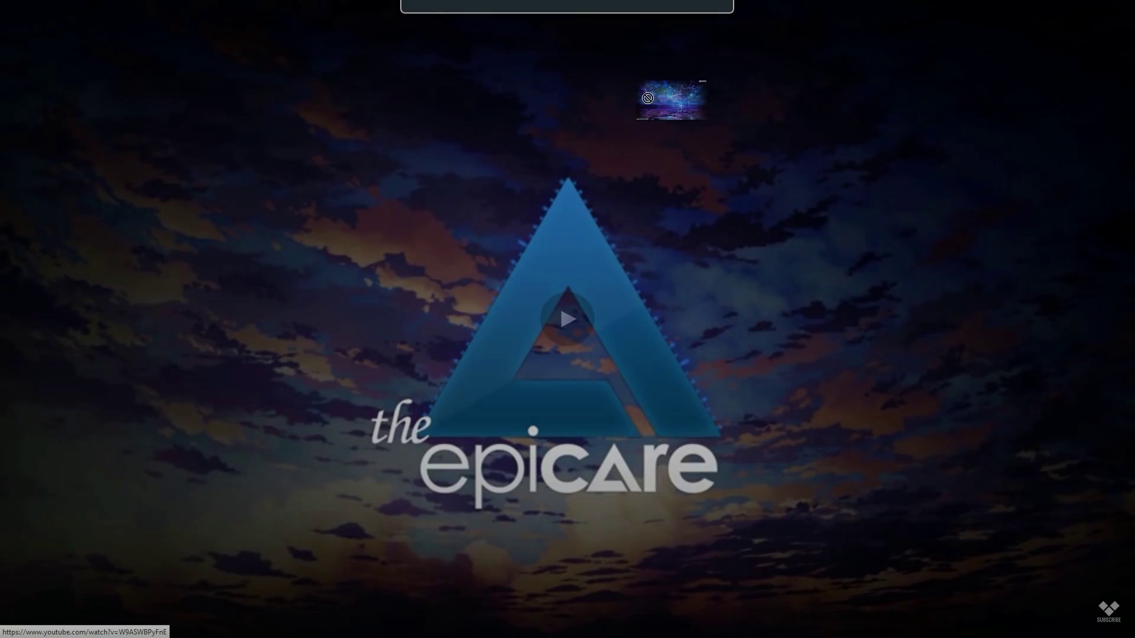
key("Escape")
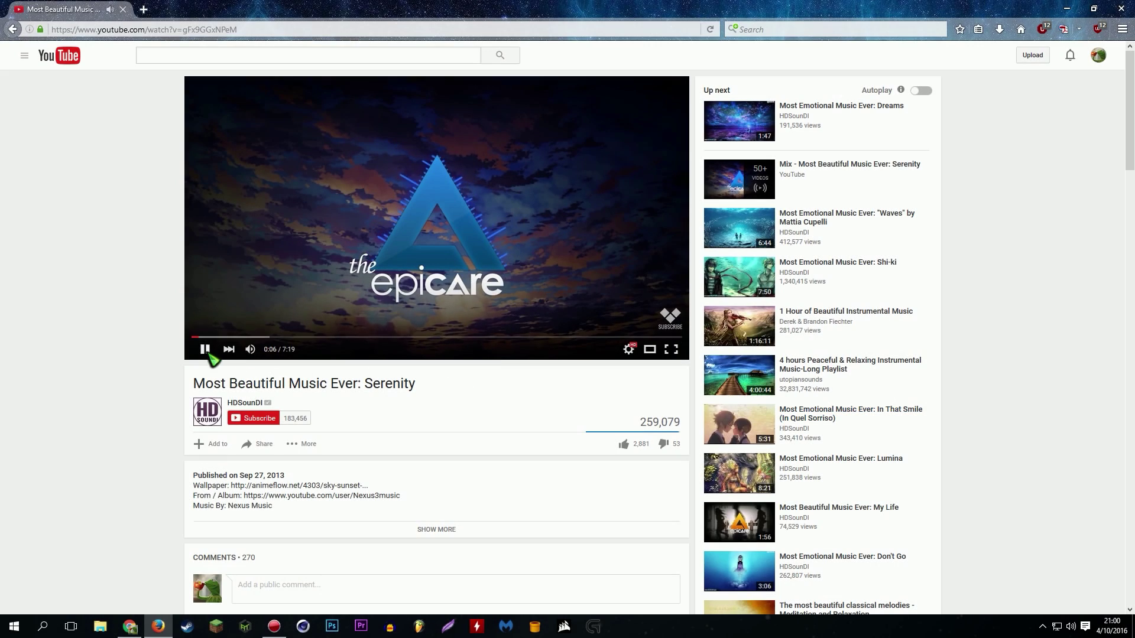
- Show the desktop and drag the visualizer up from the bottom edge
left_click(144, 13)
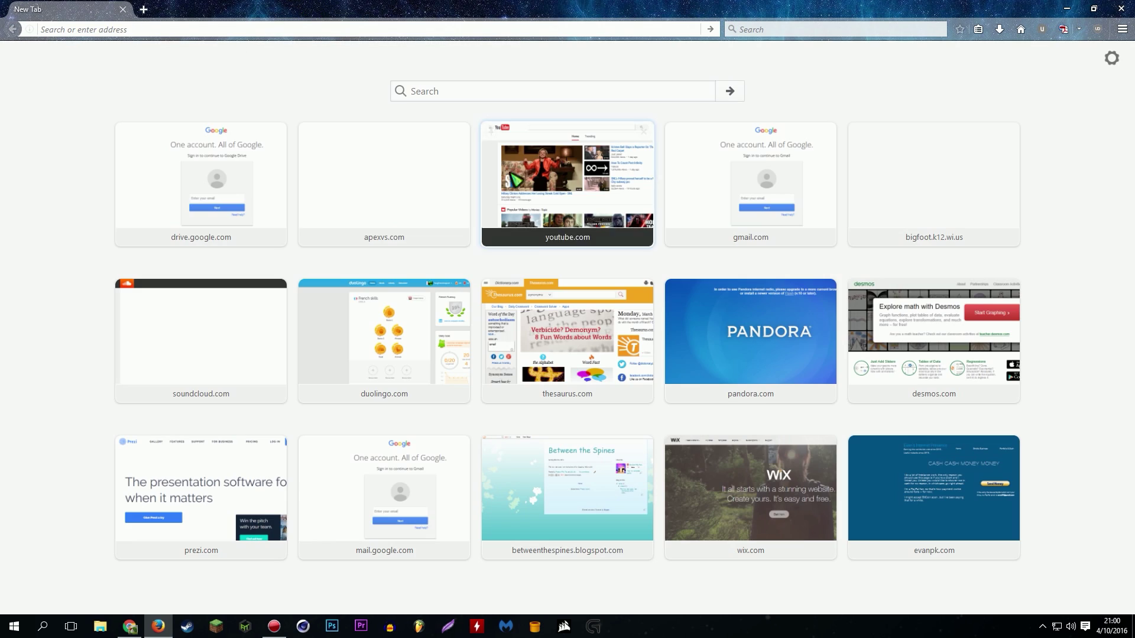
key("super+d")
left_click_drag(746, 609, 609, 608)
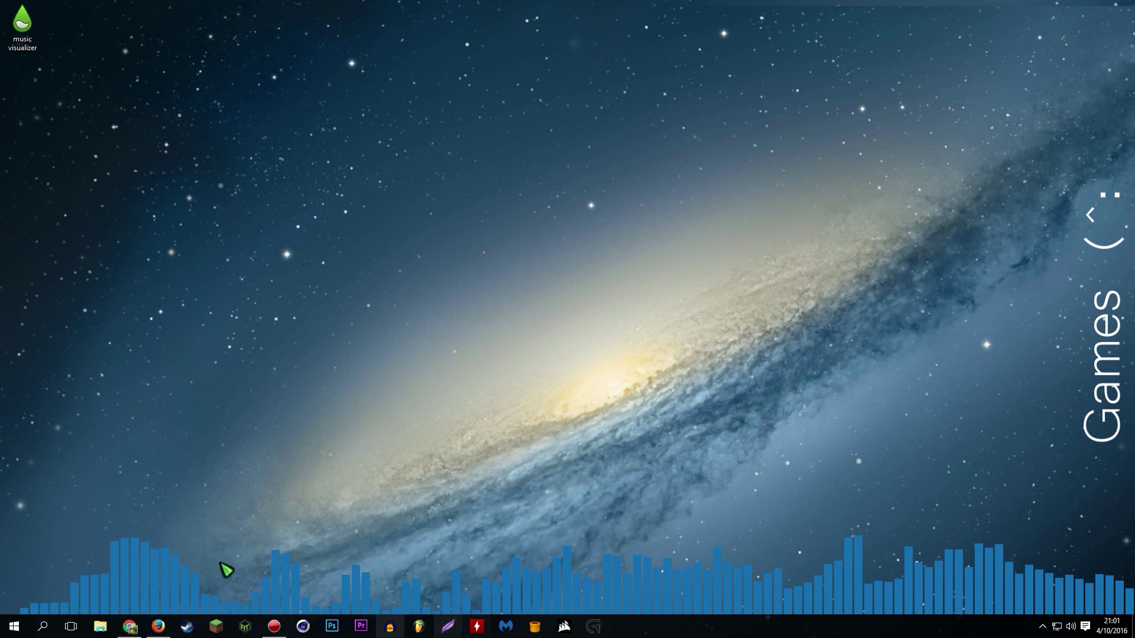
- Drag the Fountain of Colors skin around, then settle it at the bottom-left screen edge
right_click(592, 598)
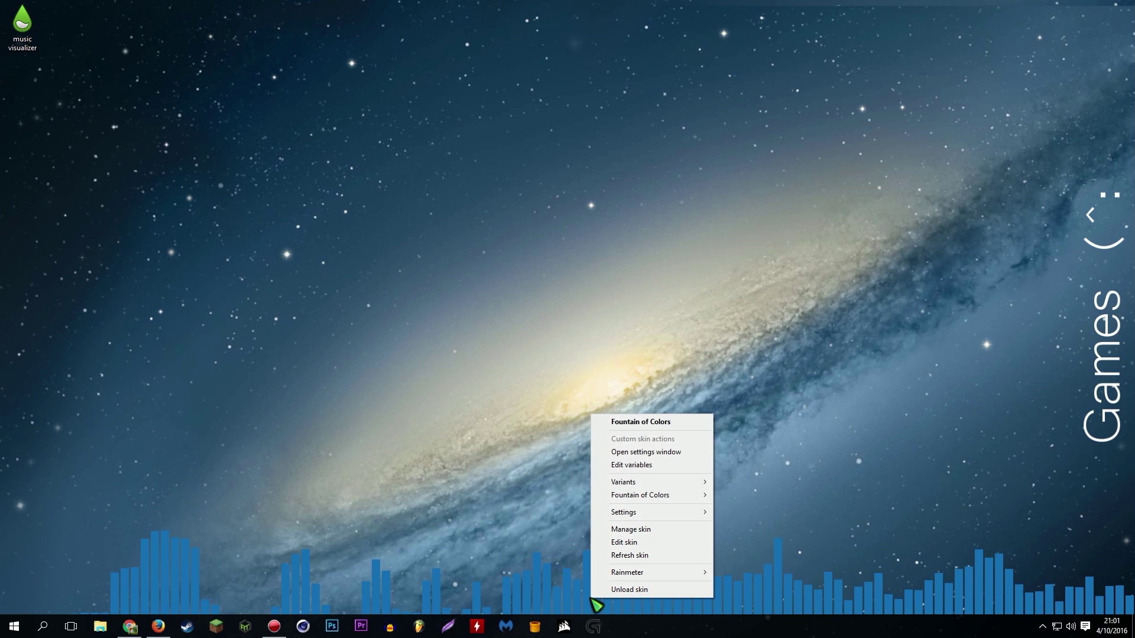
left_click(489, 400)
left_click(682, 607)
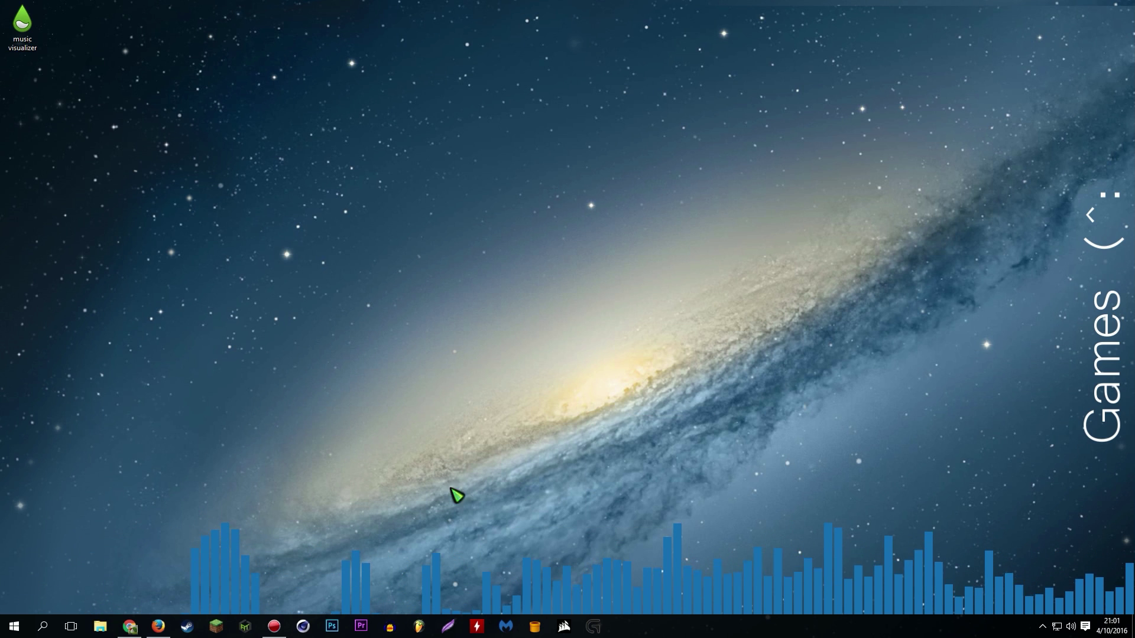
left_click_drag(243, 427, 663, 551)
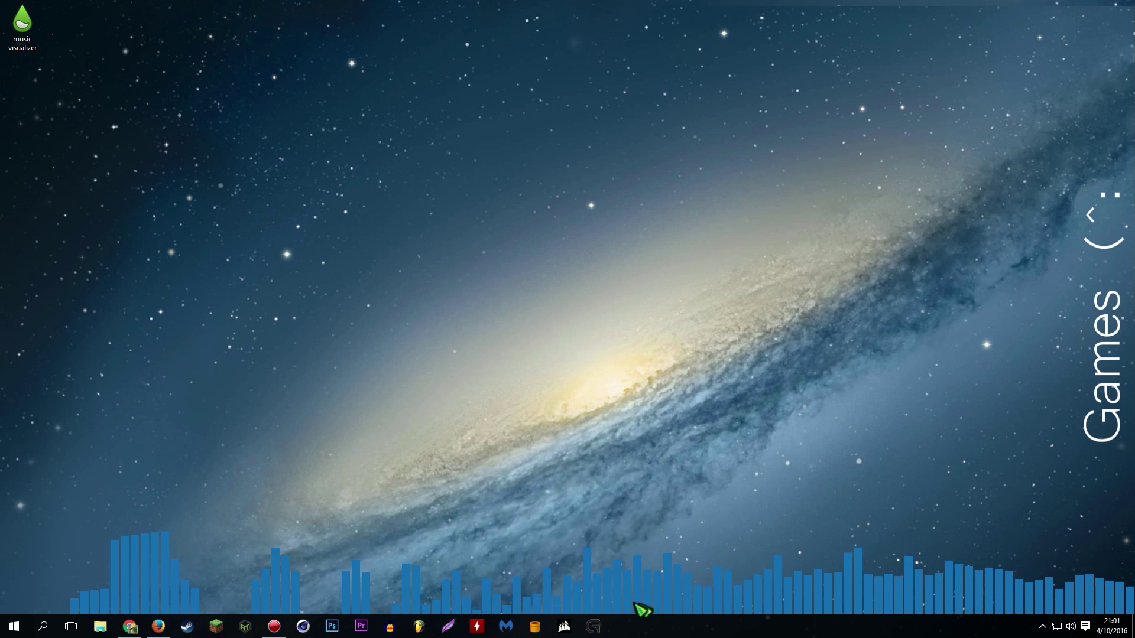
left_click_drag(643, 608, 716, 491)
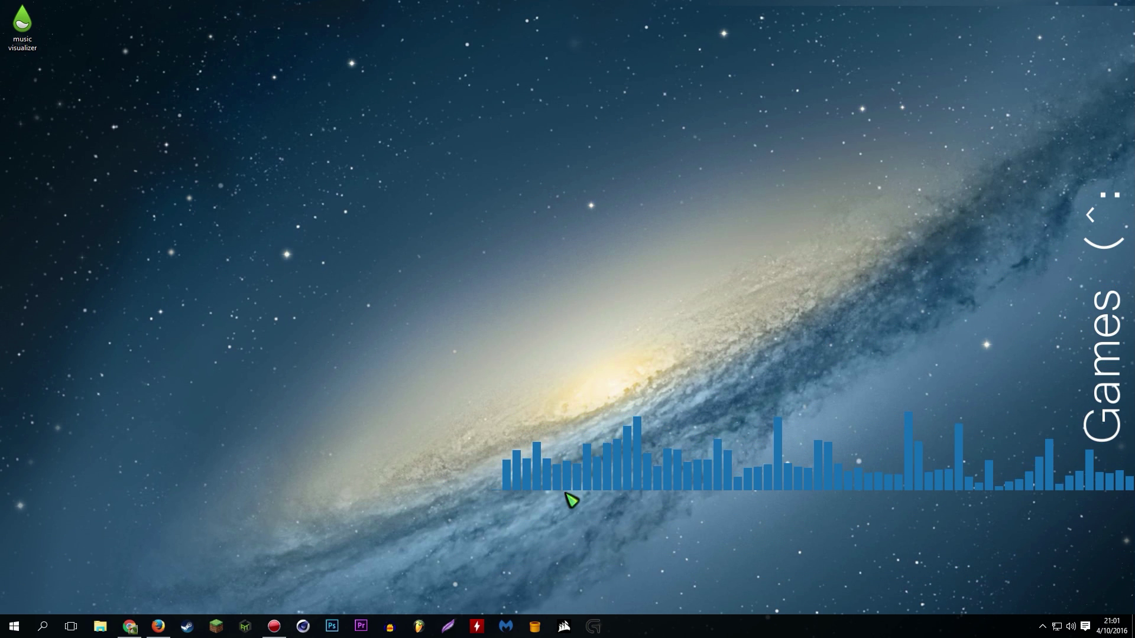
left_click_drag(638, 494, 183, 613)
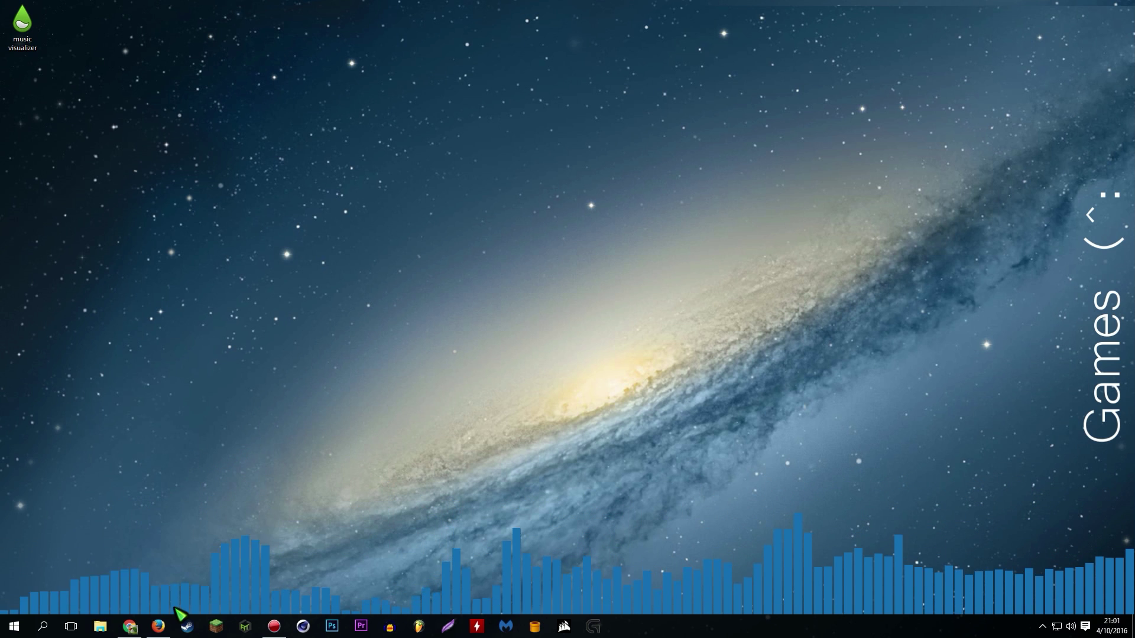
- Unload the extra visualizer copy on the left side of the desktop
right_click(387, 598)
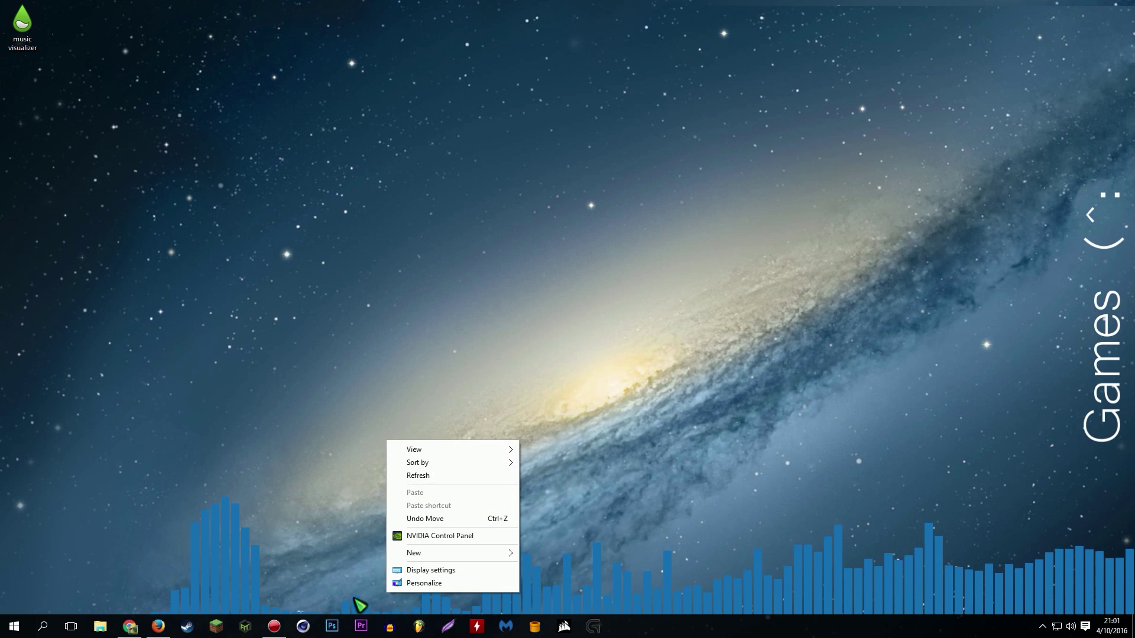
left_click(250, 455)
right_click(166, 589)
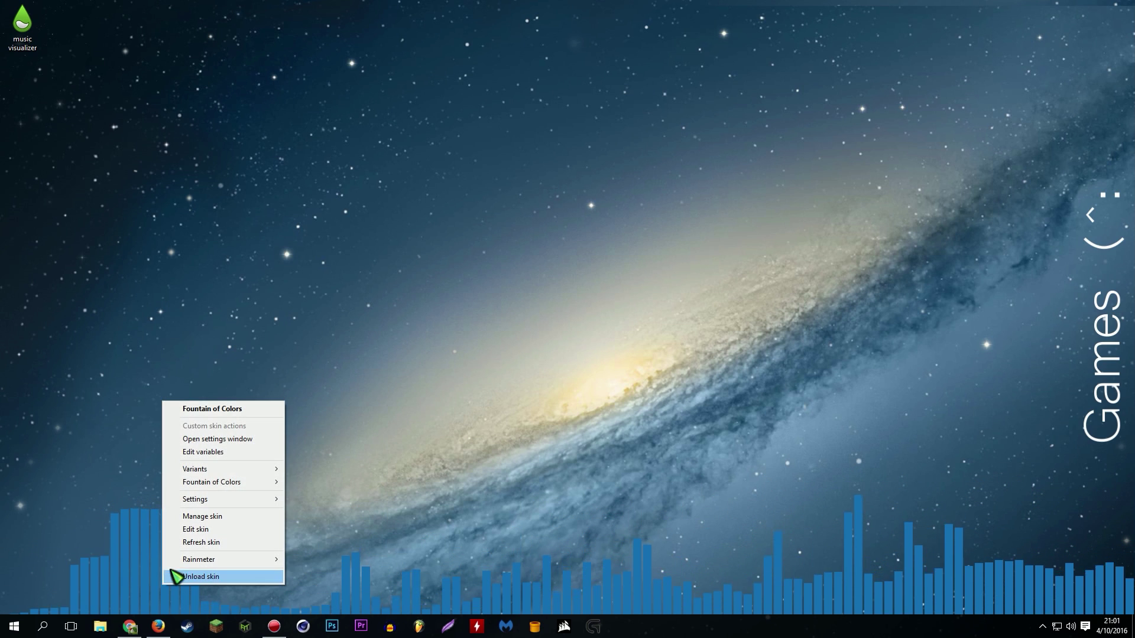
left_click(173, 577)
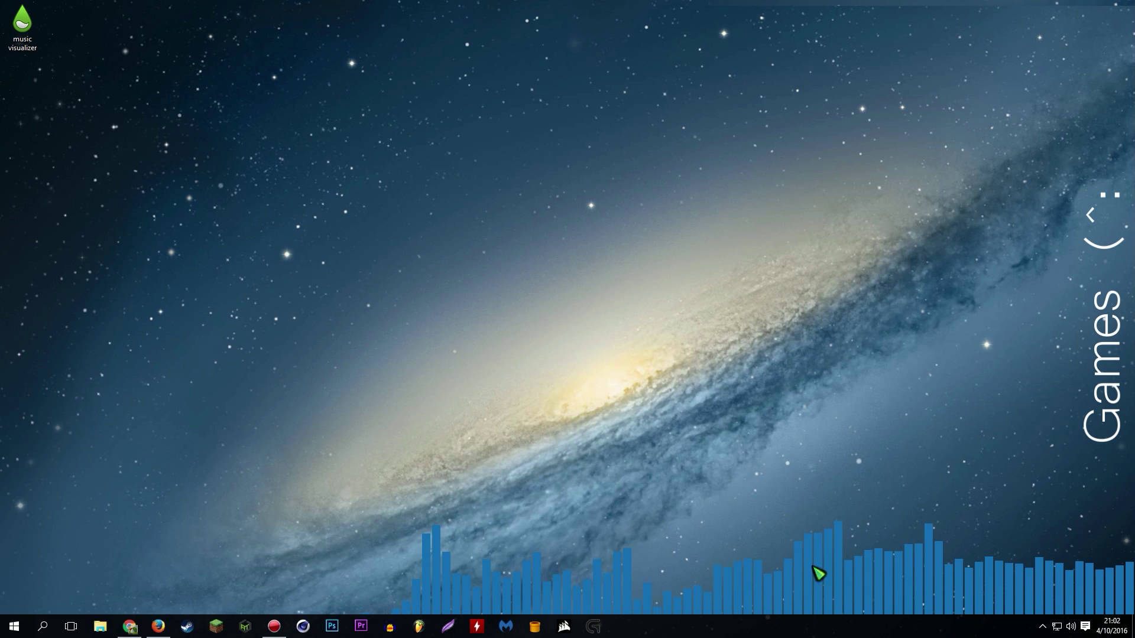
- Open the Fountain of Colors settings window from the remaining skin and move it into place
right_click(864, 596)
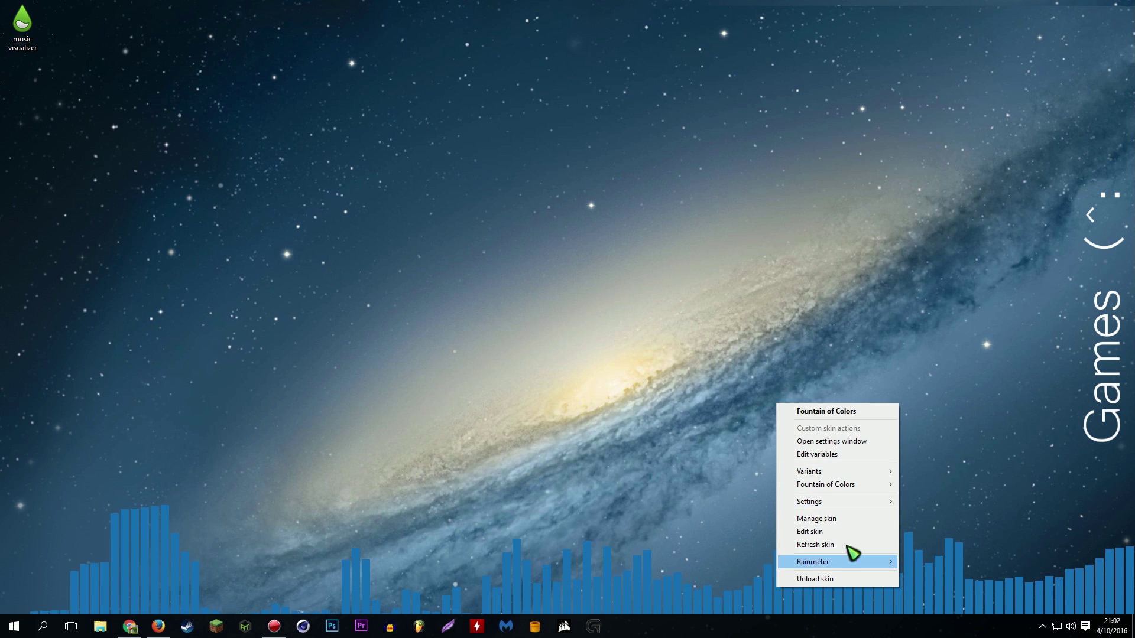
left_click(839, 448)
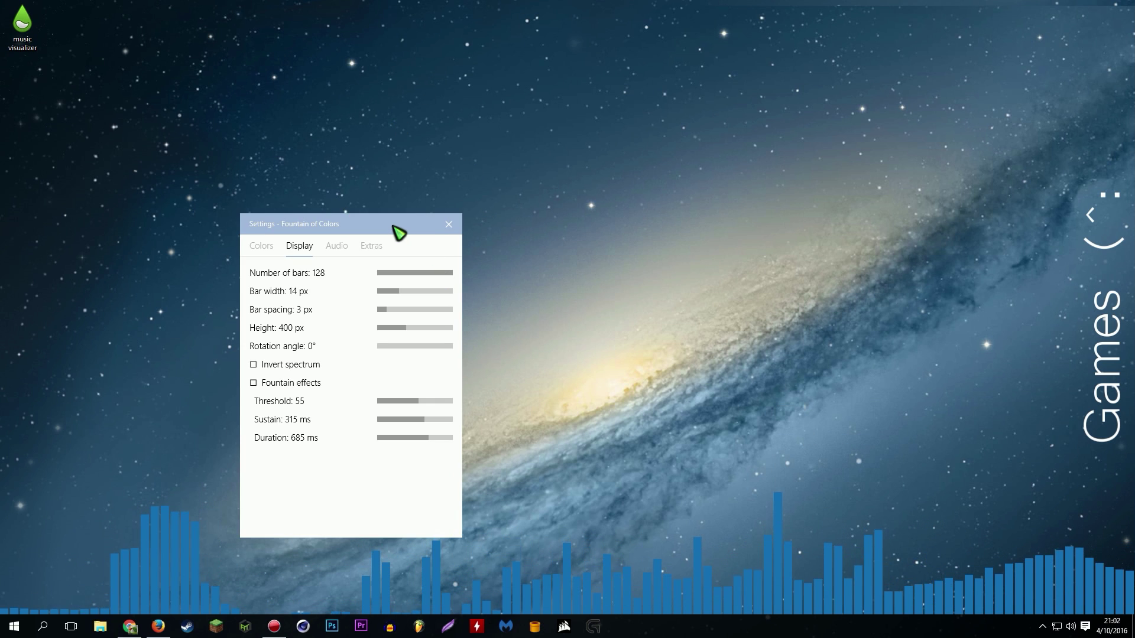
left_click_drag(398, 231, 347, 157)
right_click(680, 419)
mouse_move(726, 516)
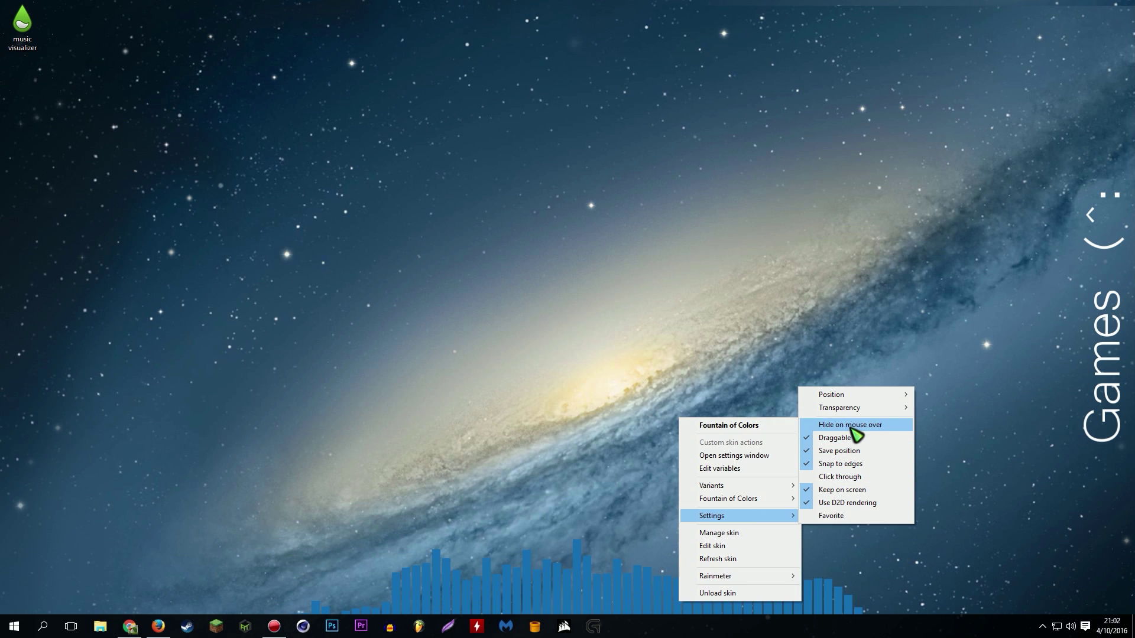
mouse_move(860, 409)
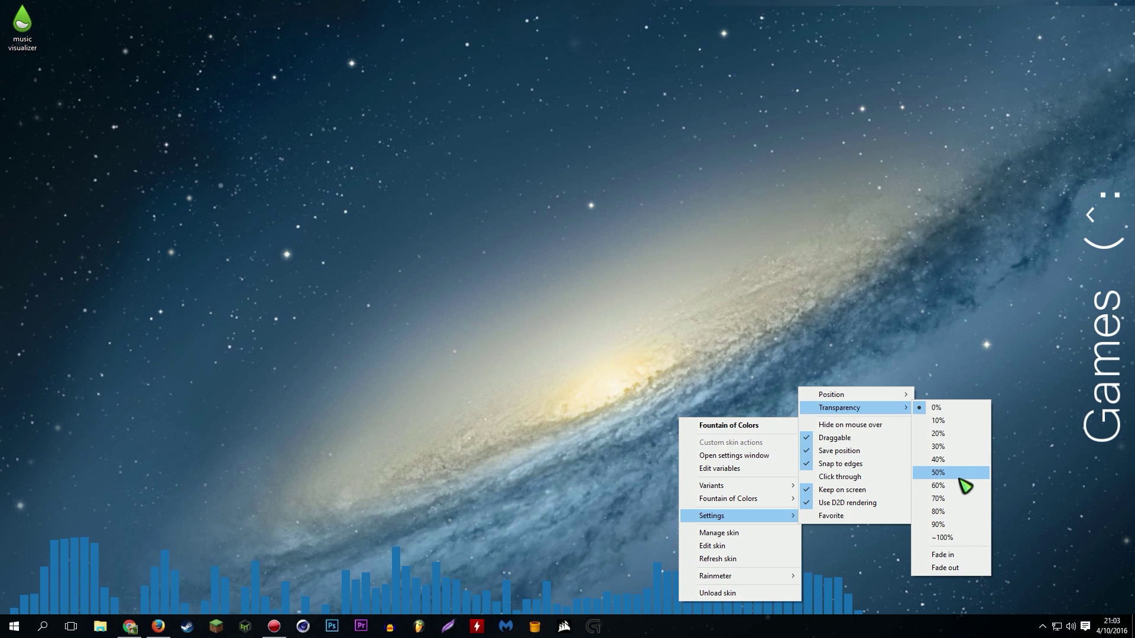
right_click(499, 578)
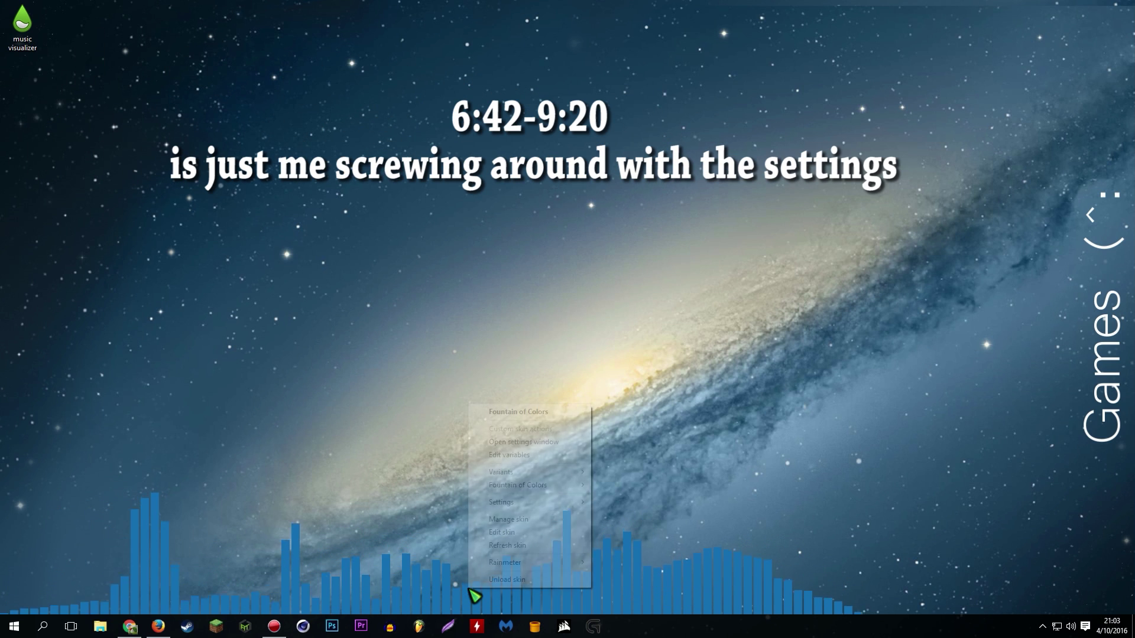
left_click(509, 443)
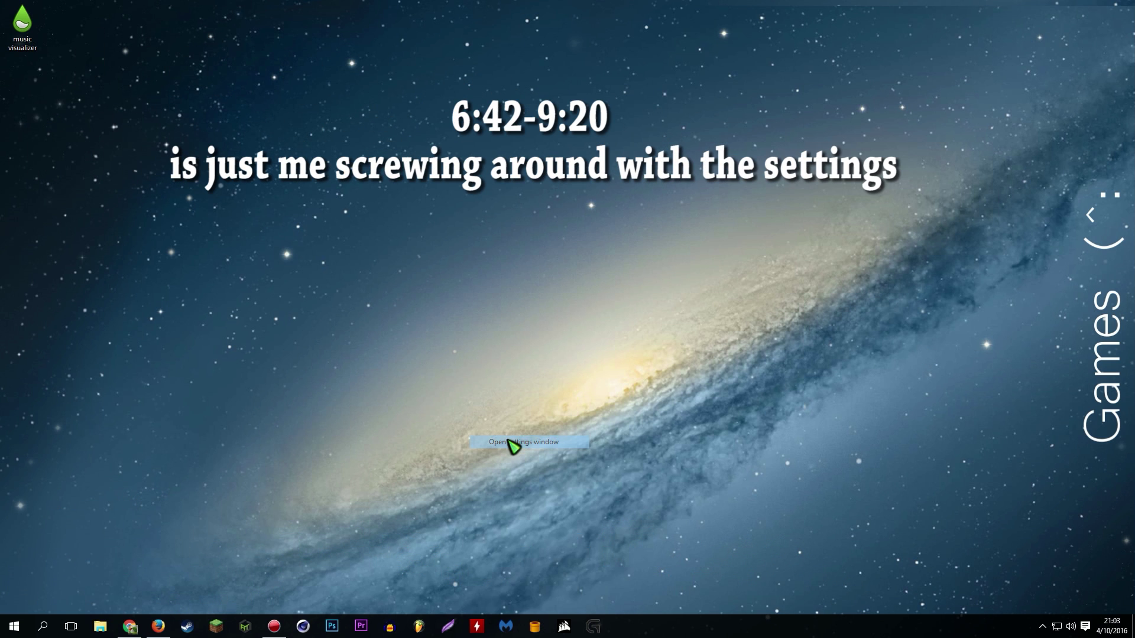
left_click_drag(318, 132, 438, 145)
- Lower the number of visualizer bars on the Display tab
left_click(438, 144)
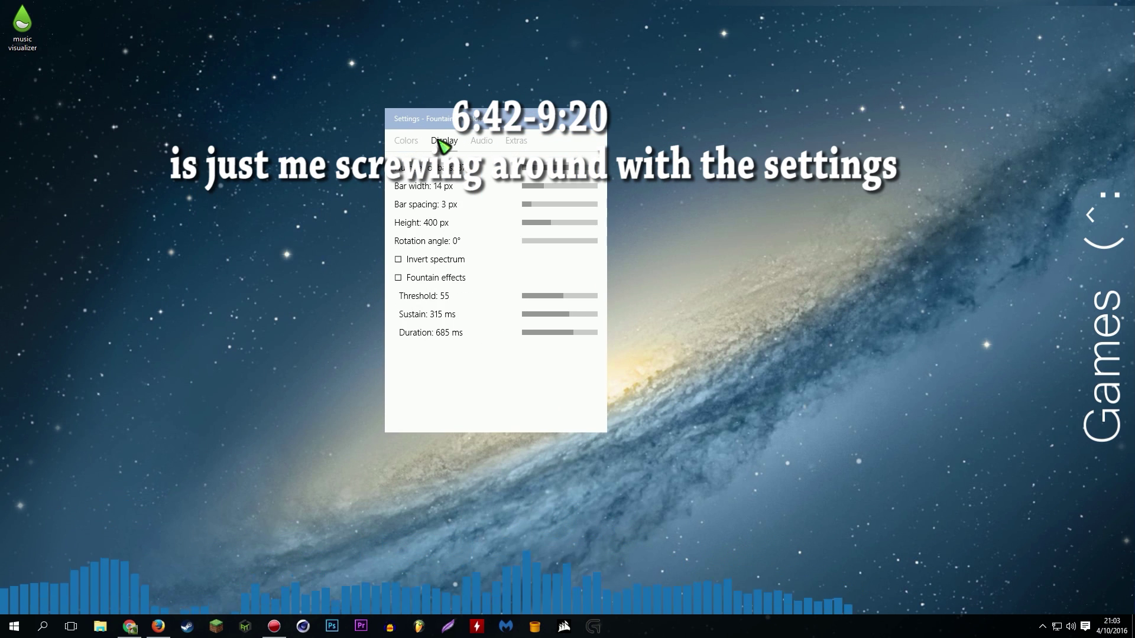
mouse_move(571, 162)
left_mouse_down()
mouse_move(552, 168)
mouse_move(588, 170)
left_mouse_up()
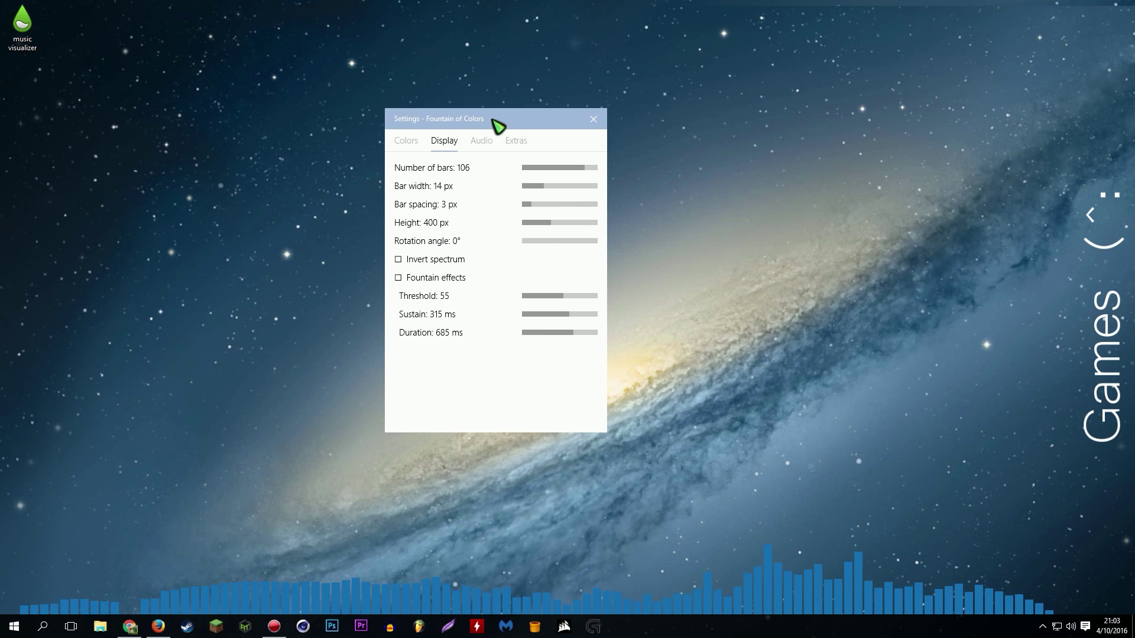
left_click_drag(499, 120, 569, 116)
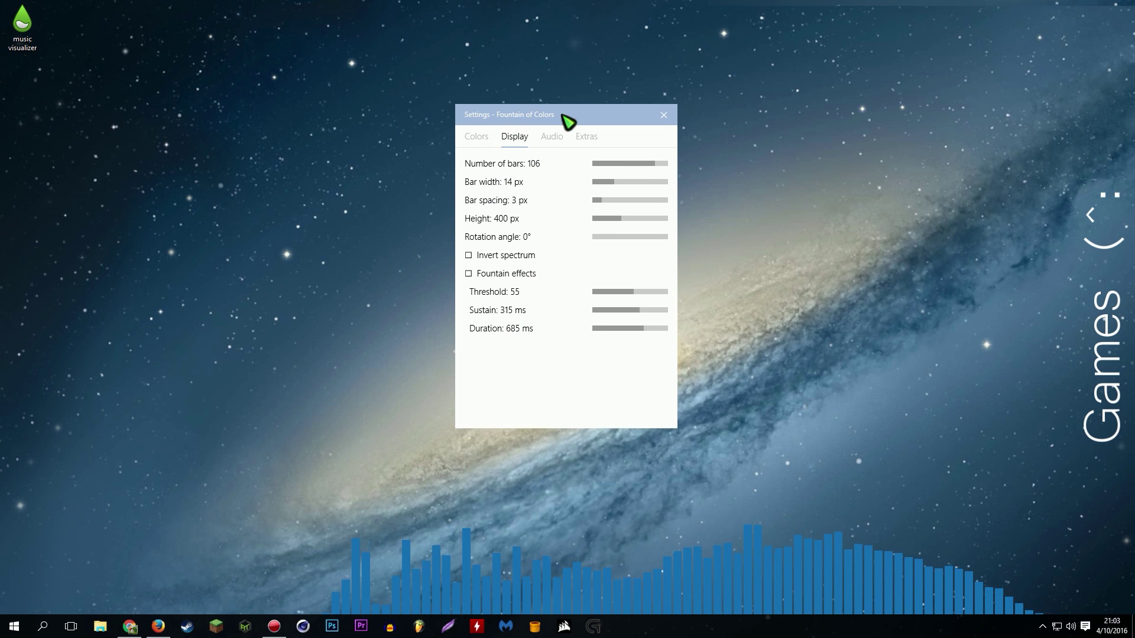
- Set the Extras rotation angle to 28.8° so the spectrum rises rightward
left_click(545, 136)
left_click(587, 140)
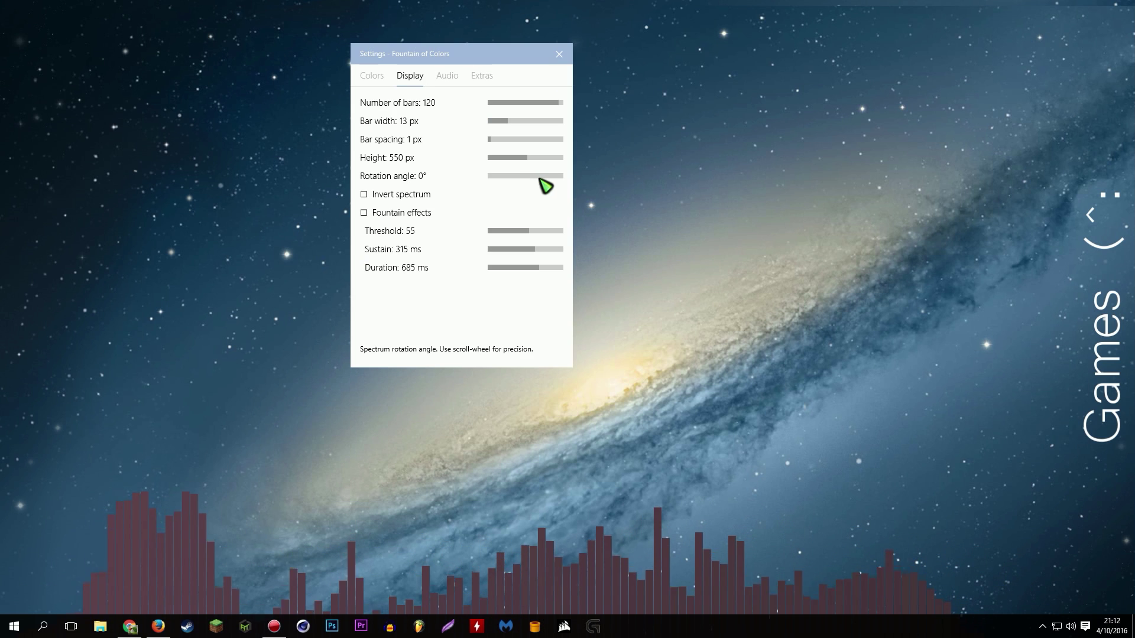
left_click(538, 176)
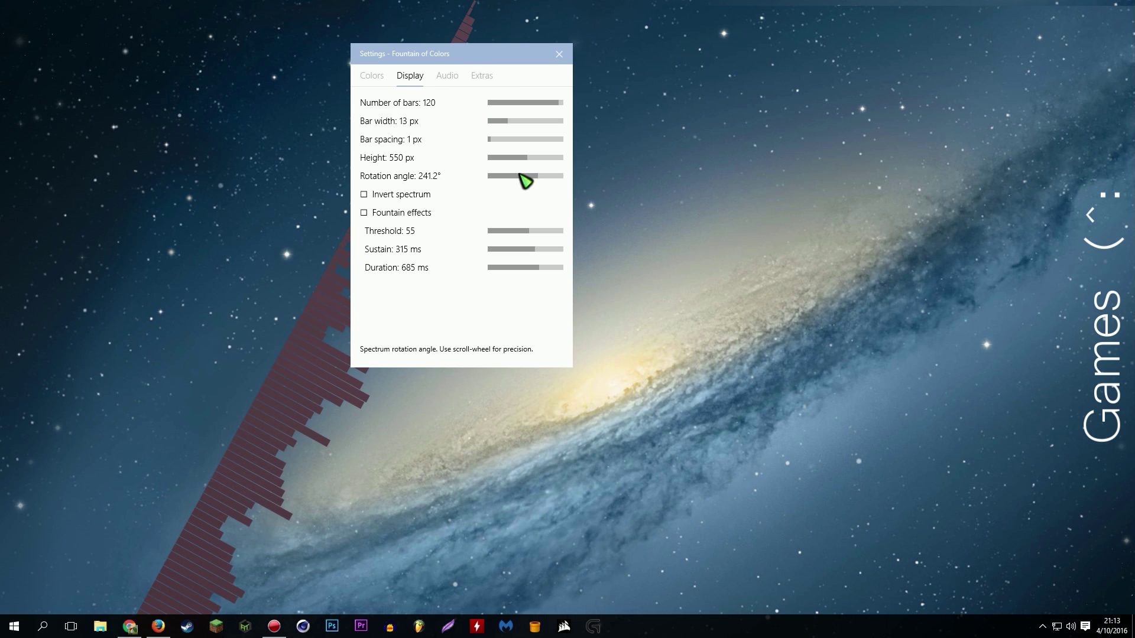
left_click_drag(468, 55, 739, 153)
left_click_drag(794, 269, 830, 276)
scroll(818, 276, "down", 10)
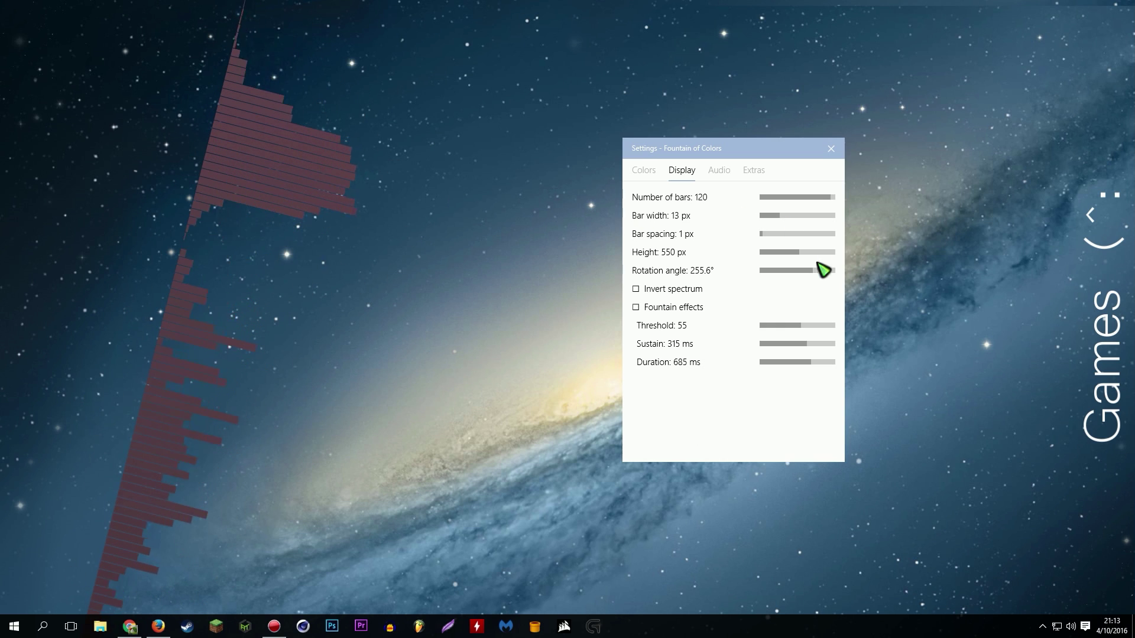
left_click(789, 271)
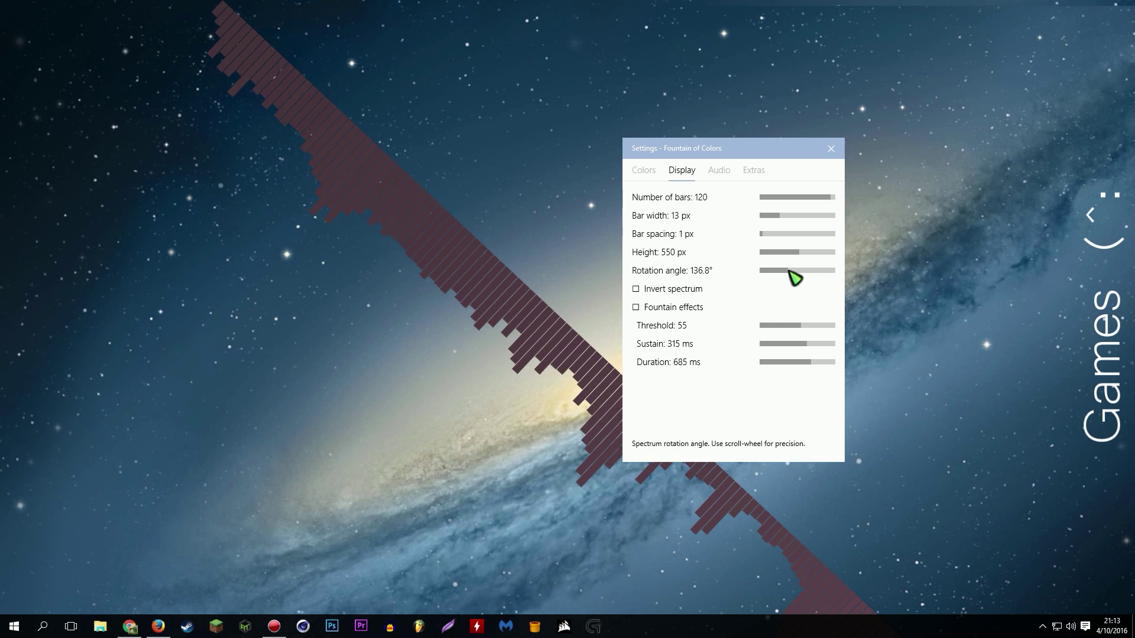
left_click_drag(788, 272, 755, 278)
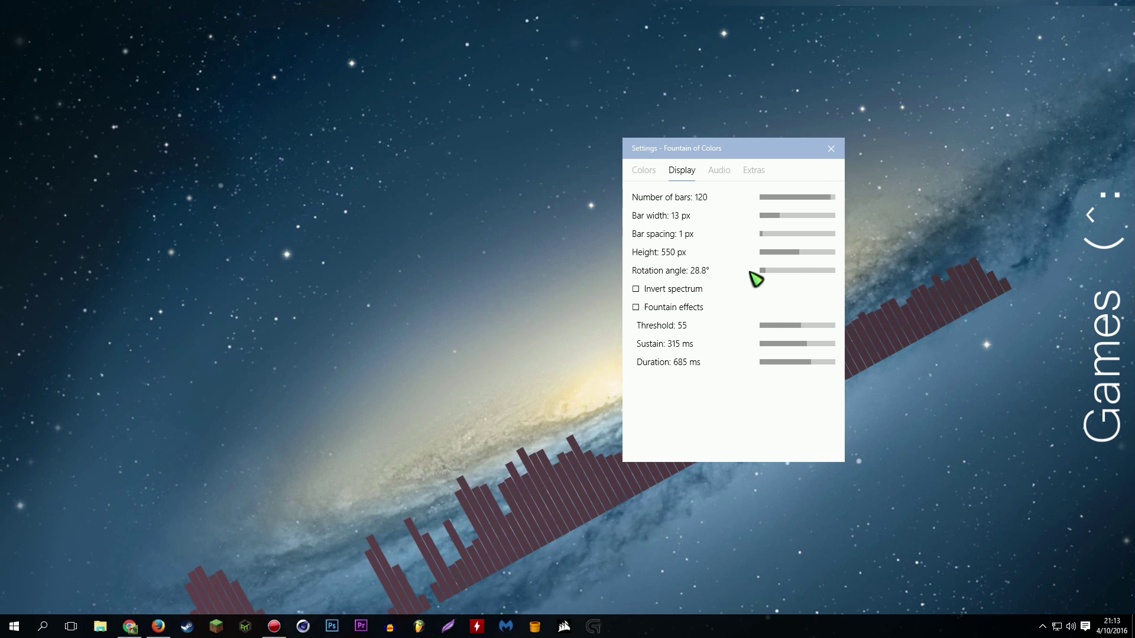
- Keep the music player as None and reset the audio settings to defaults
scroll(761, 273, "down", 3)
left_click(719, 170)
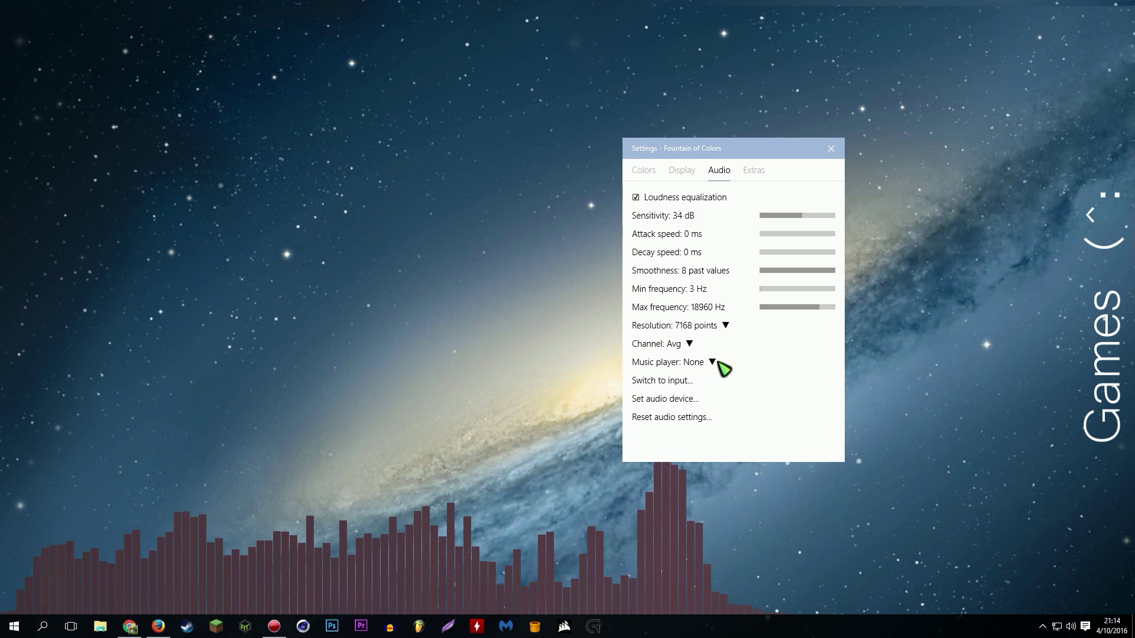
left_click(711, 362)
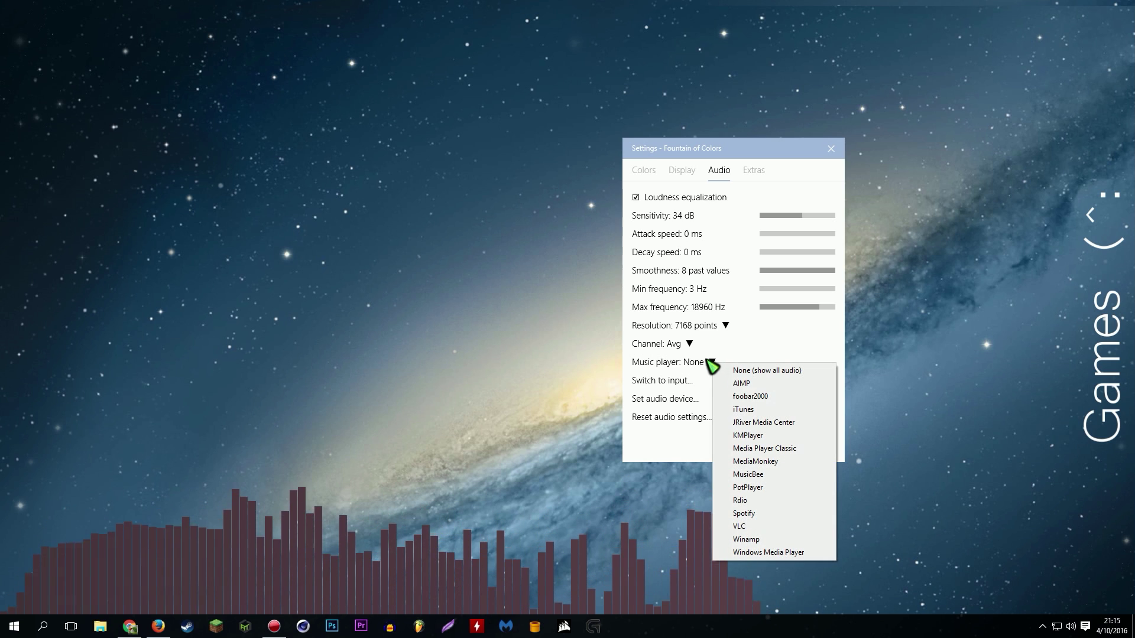
left_click(751, 370)
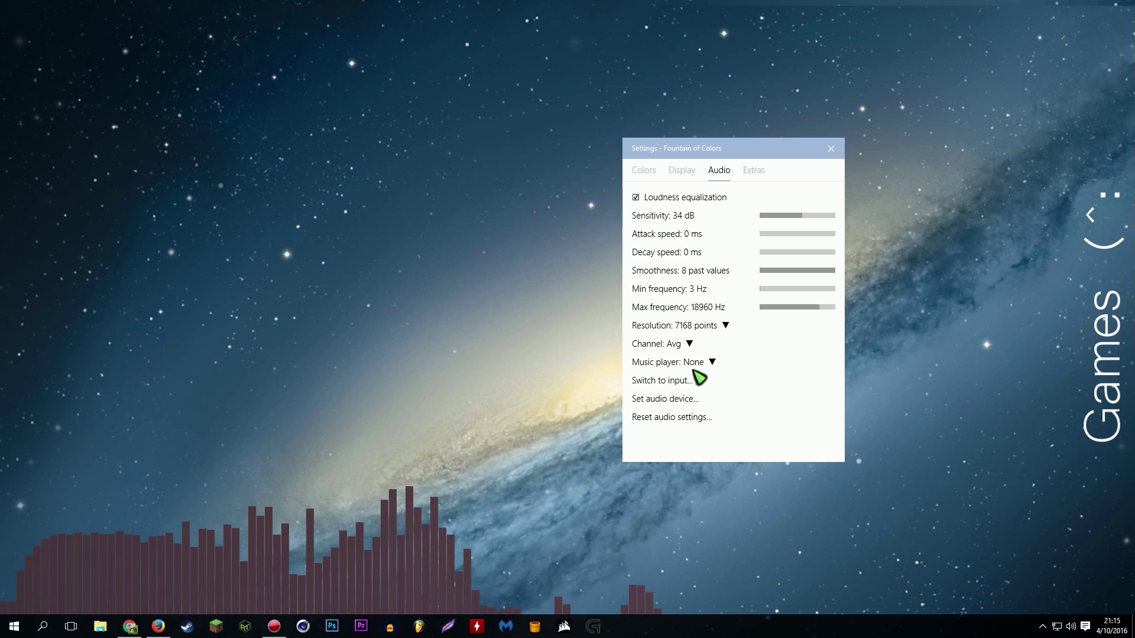
left_click(689, 400)
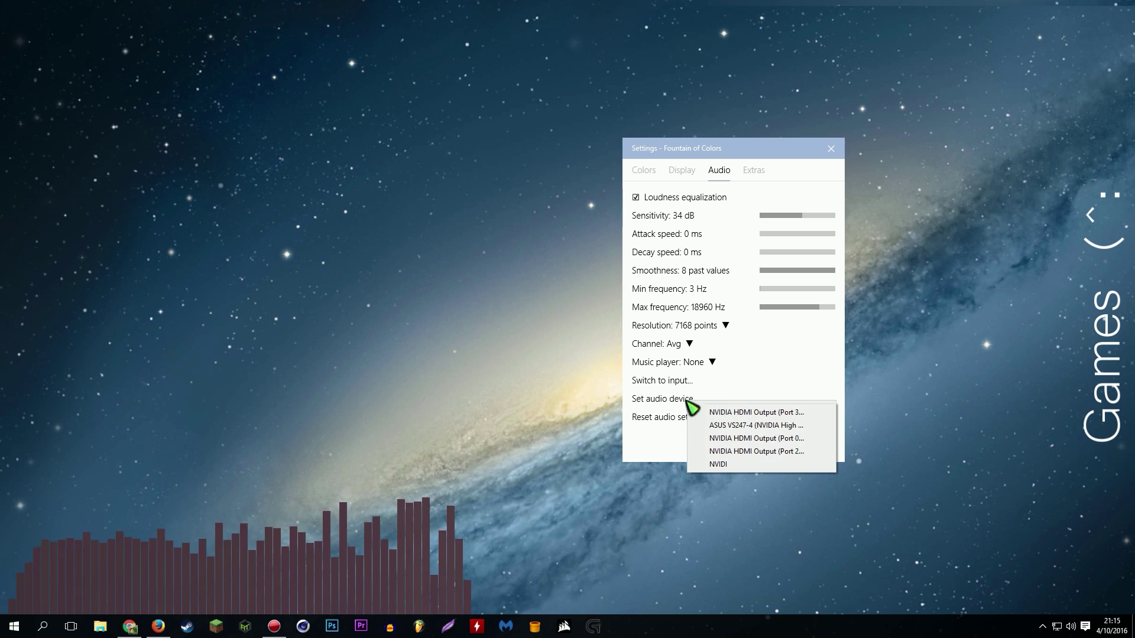
left_click(680, 417)
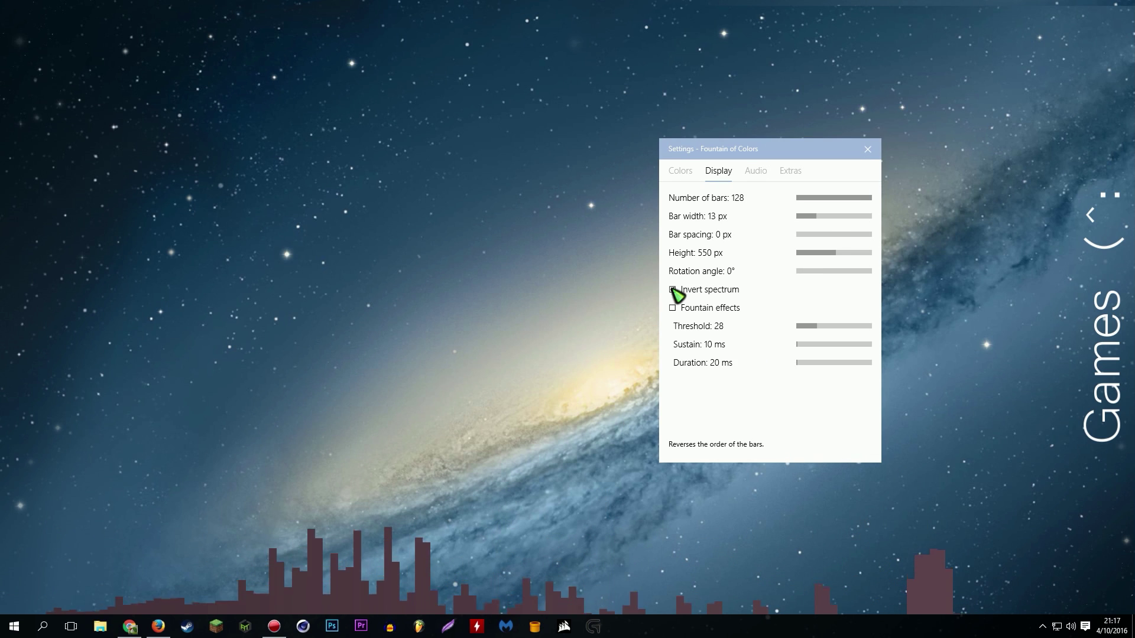
left_click(673, 290)
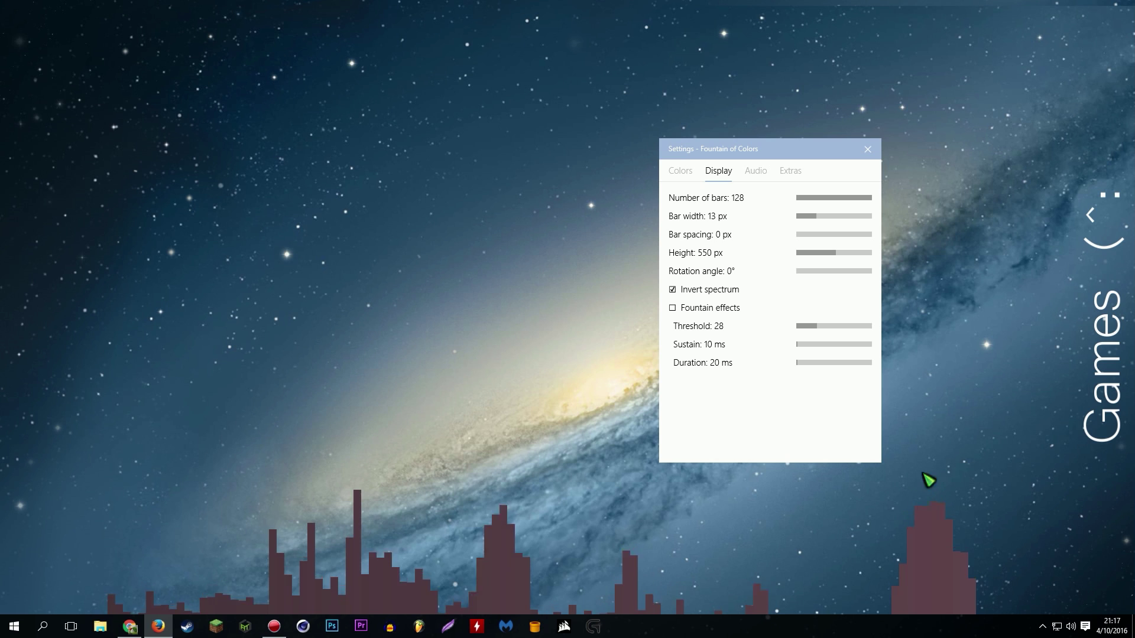
left_click(672, 289)
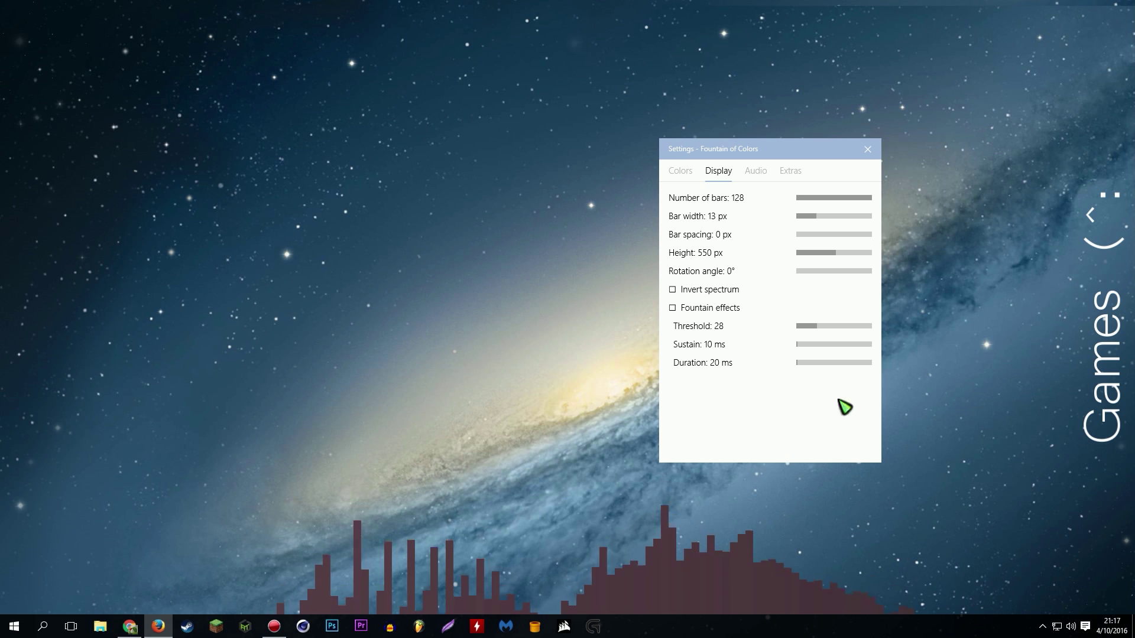
left_click(674, 290)
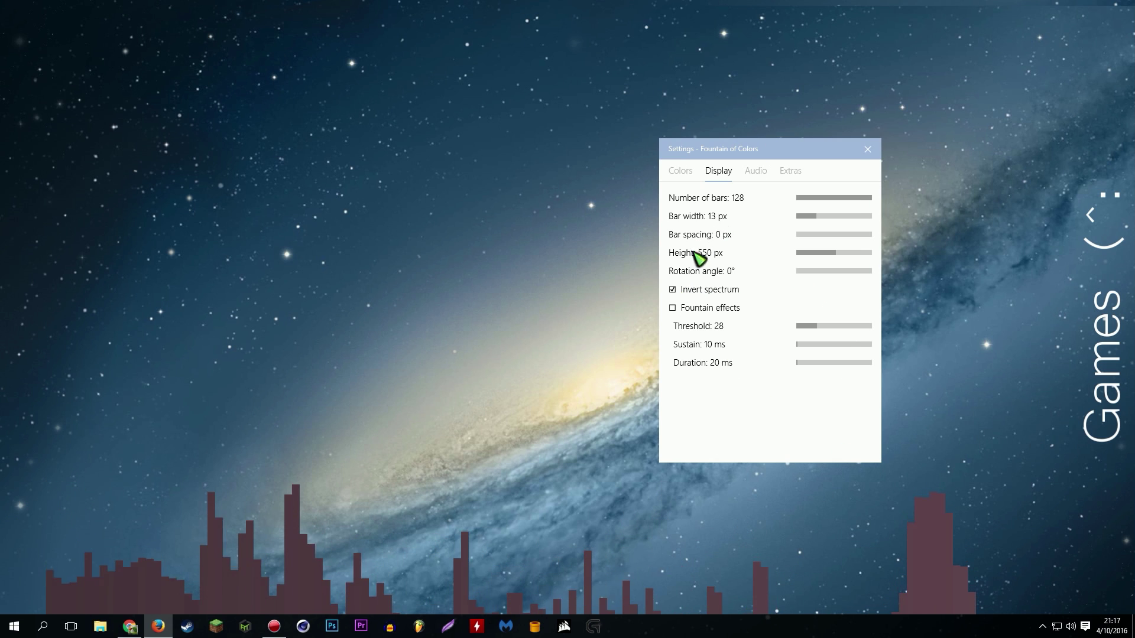
left_click(692, 289)
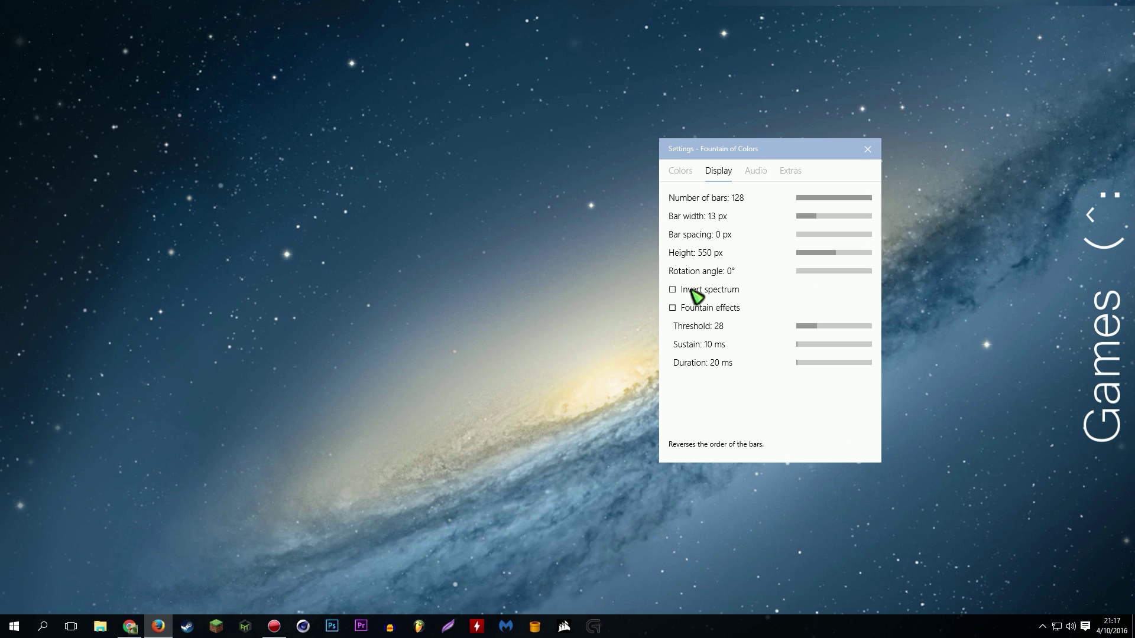
- Turn off loudness equalization on the Audio tab, then switch back to Firefox
left_click(681, 170)
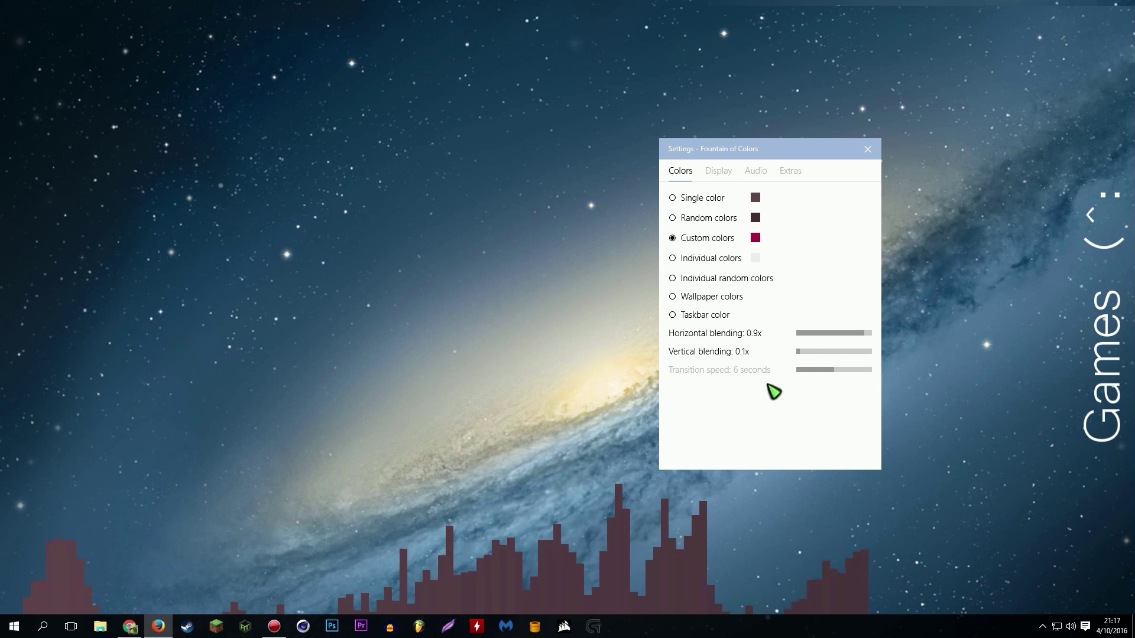
mouse_move(749, 366)
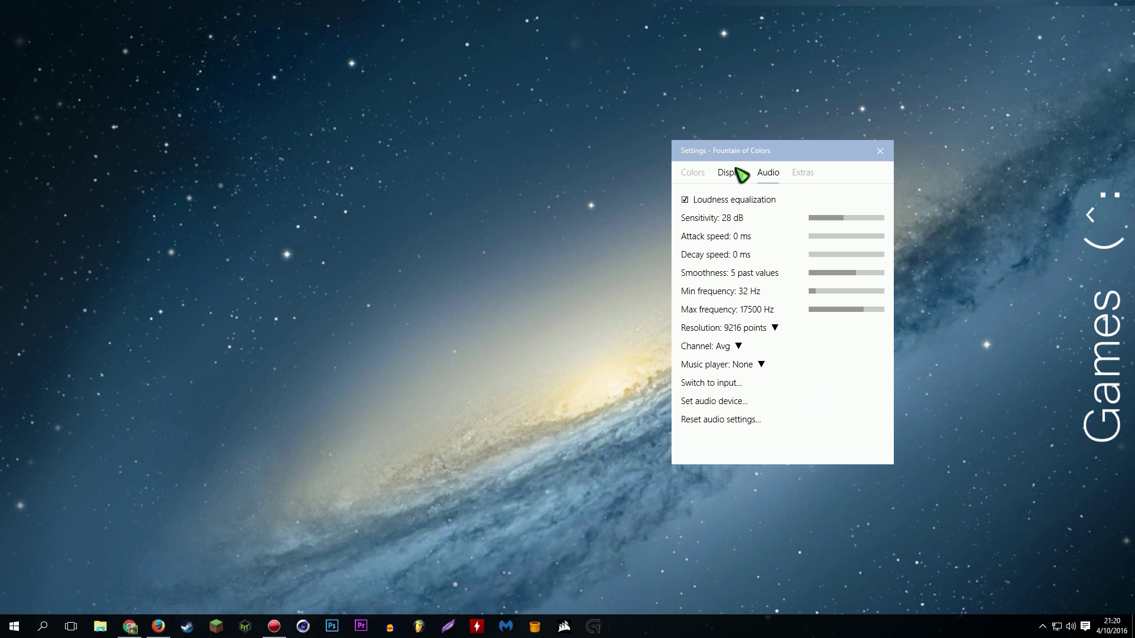
left_click(737, 170)
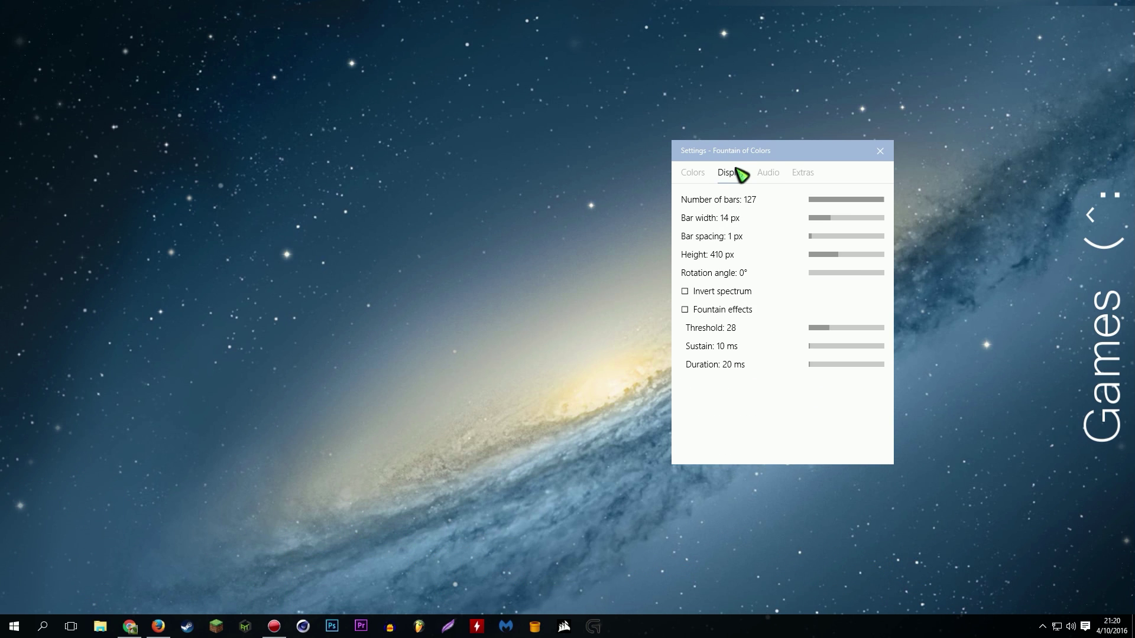
left_click(768, 174)
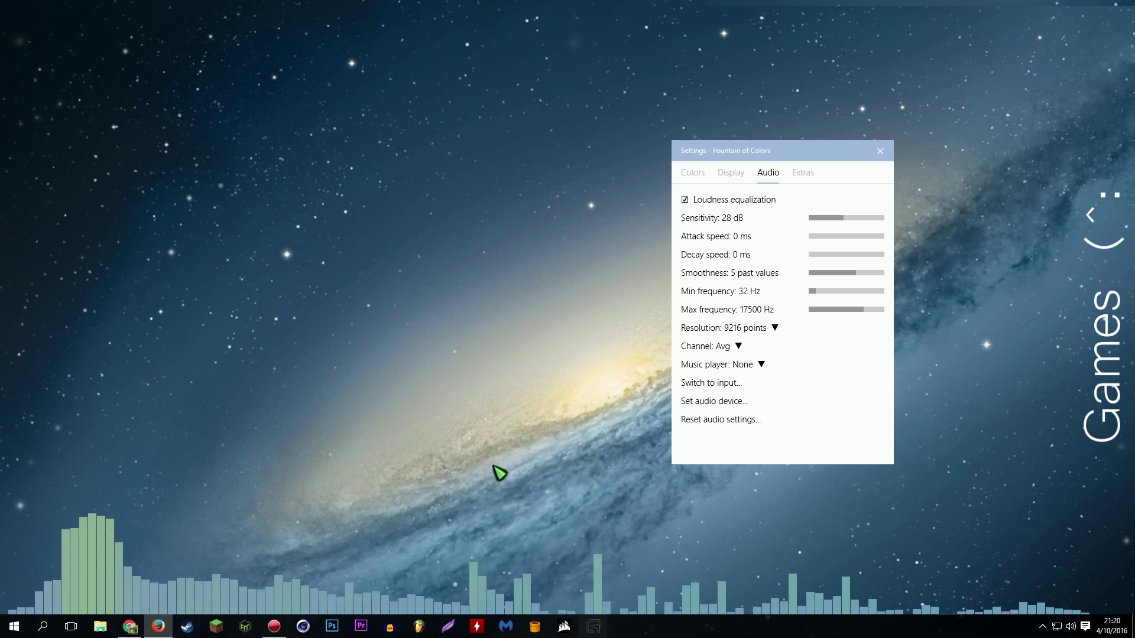
left_click(686, 200)
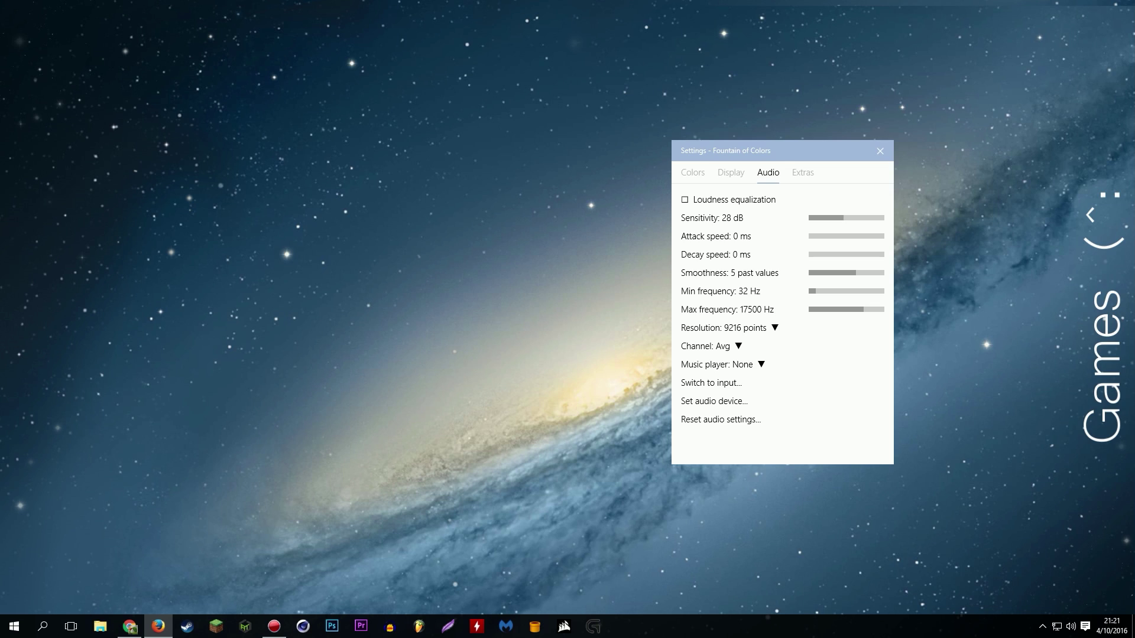
key("alt+Tab")
- Move the Safari Fruits browser window aside to reveal the desktop and settings dialog
key("ctrl+l")
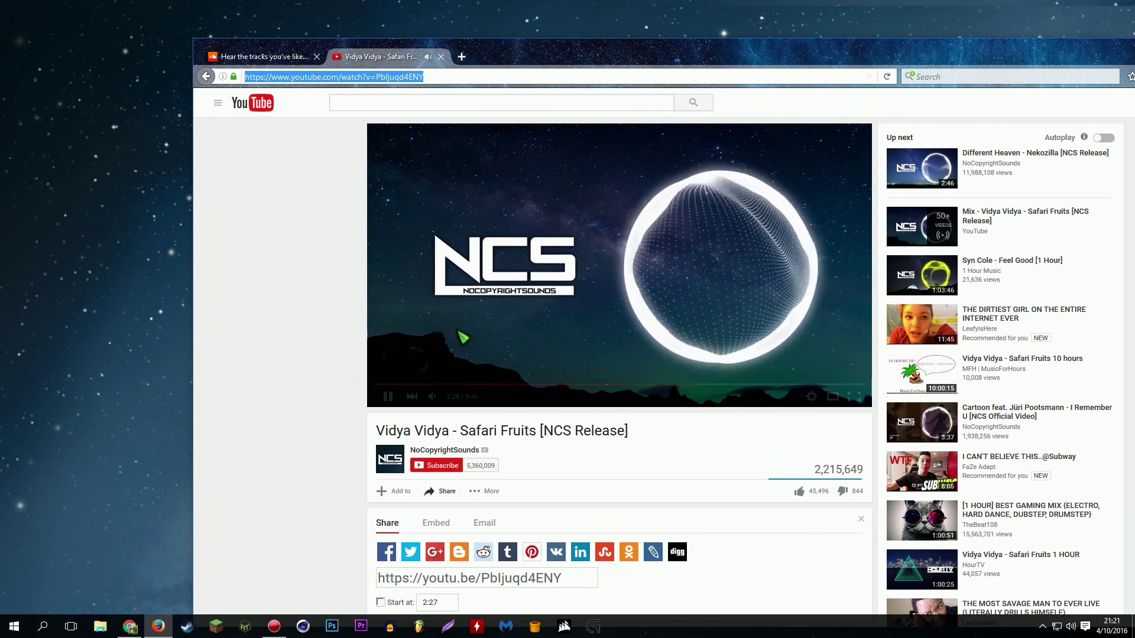
left_click(519, 396)
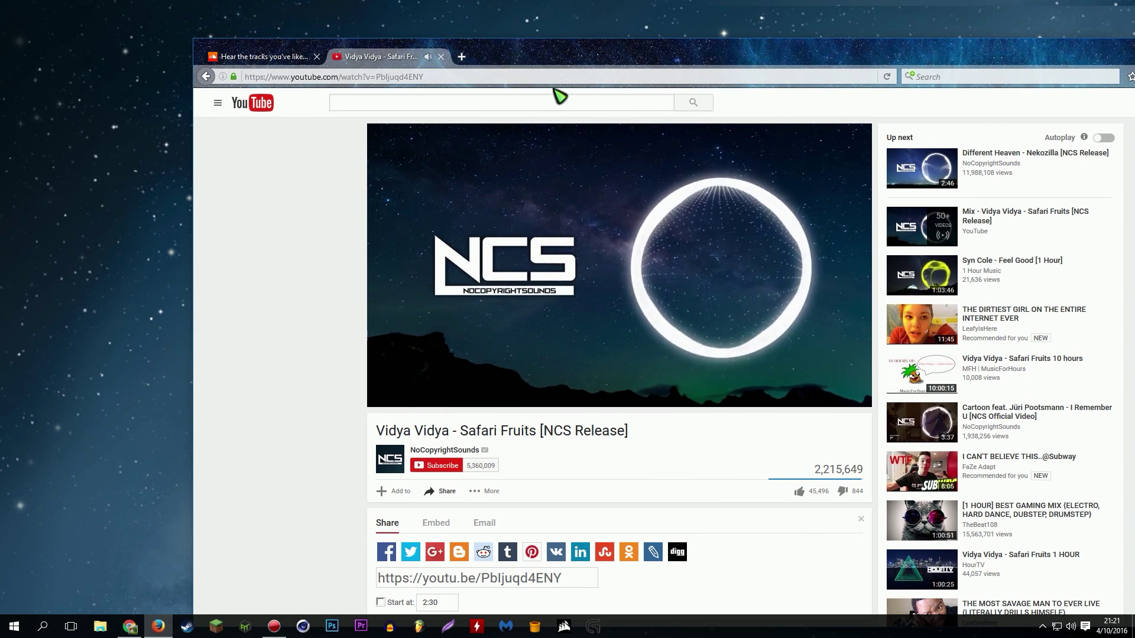
key("alt+Tab")
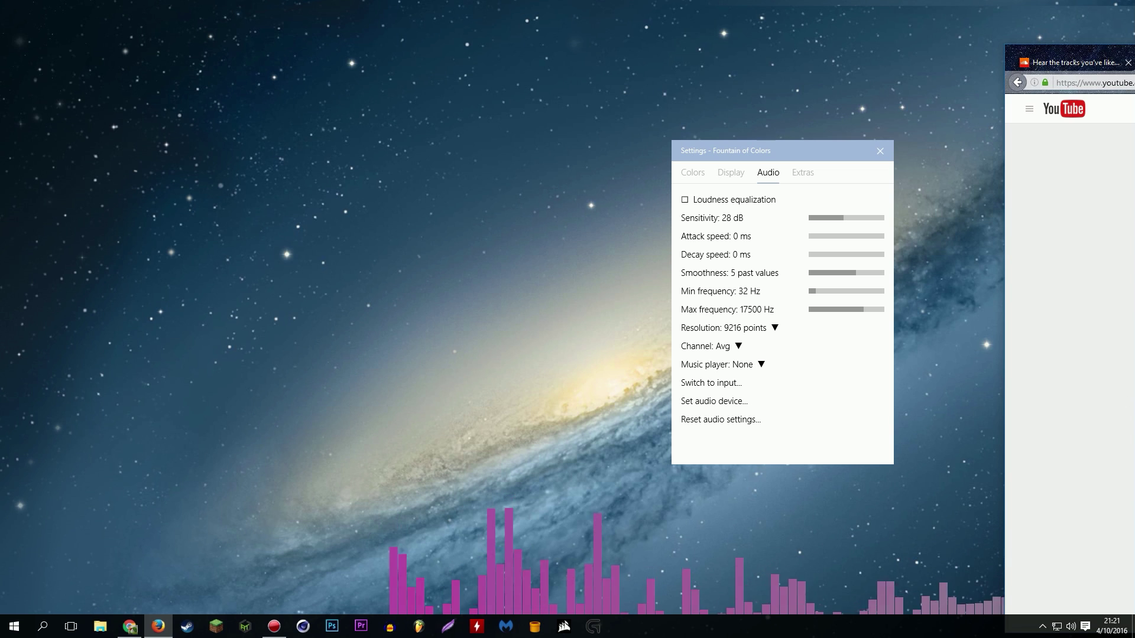
key("alt+Tab")
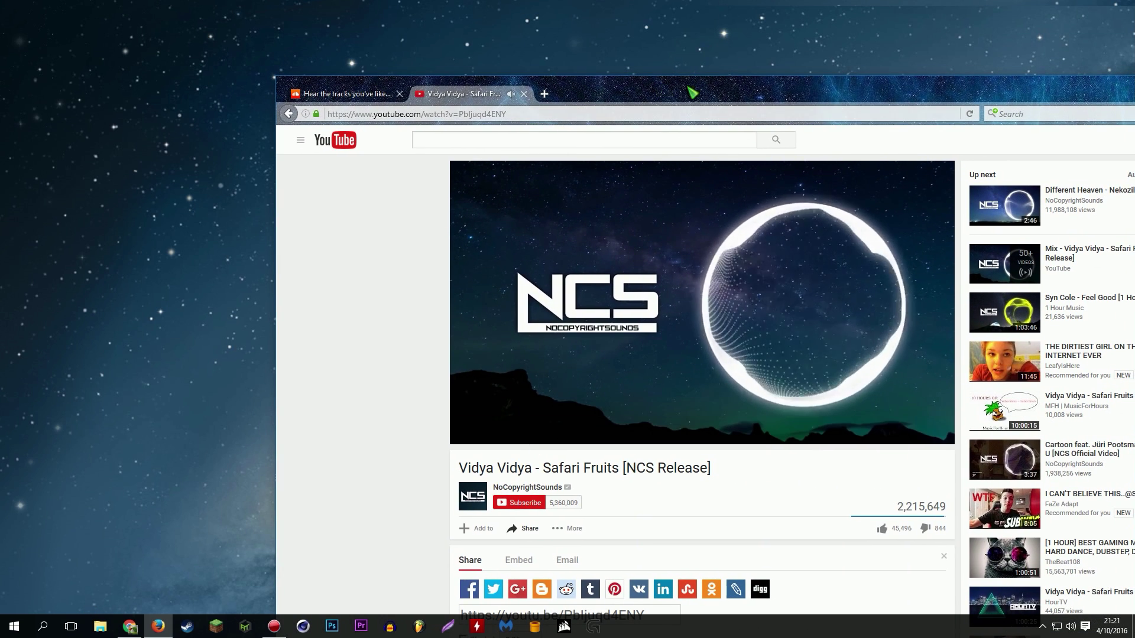
key("alt+Tab")
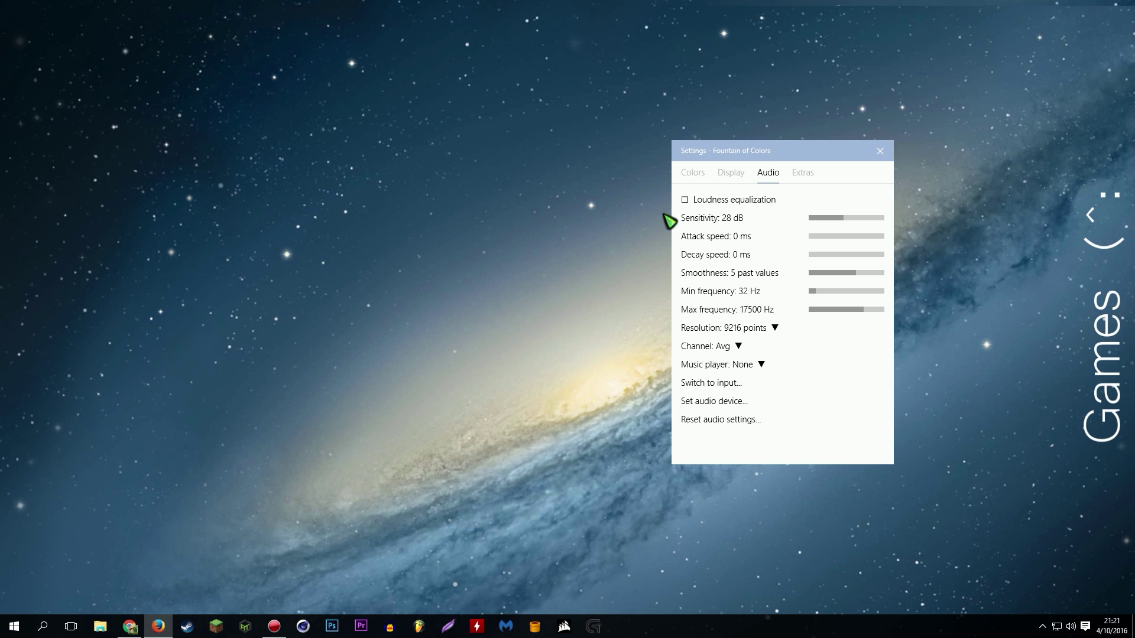
- Drag the duplicate vertical spectrum across the desktop and reposition the settings window
left_click(732, 176)
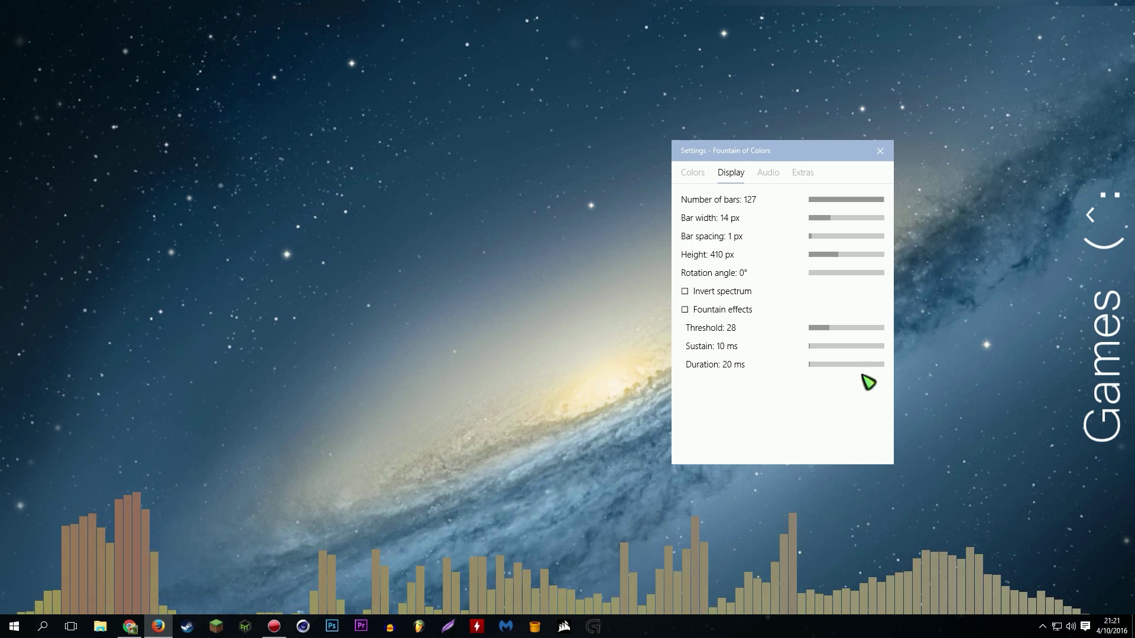
left_click(803, 172)
left_click_drag(776, 154, 908, 86)
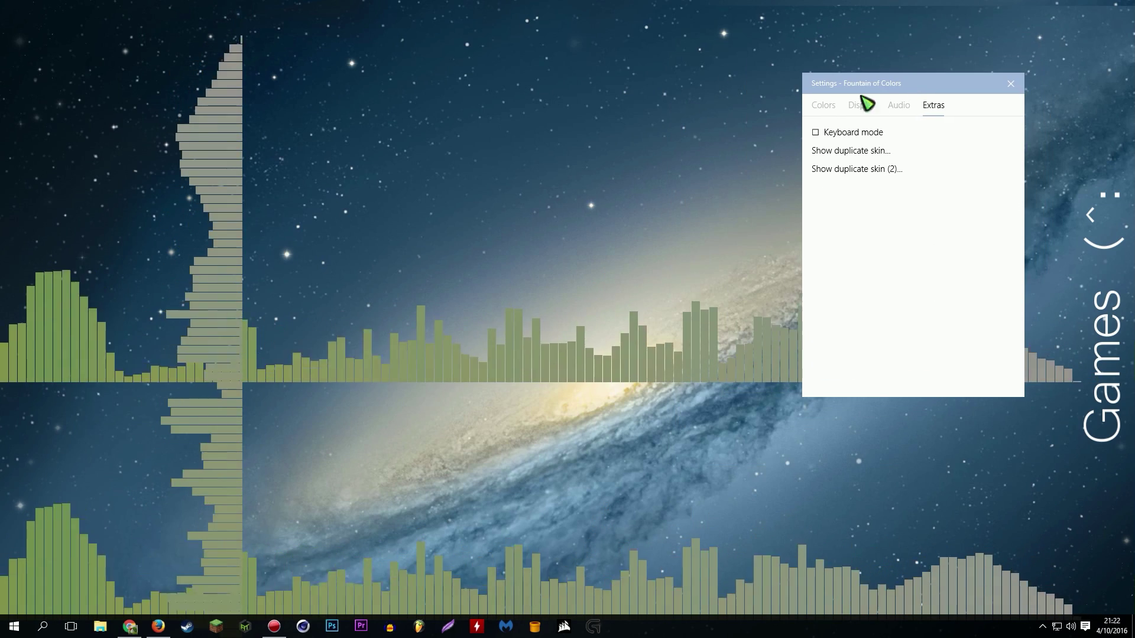
left_click_drag(360, 249, 1123, 188)
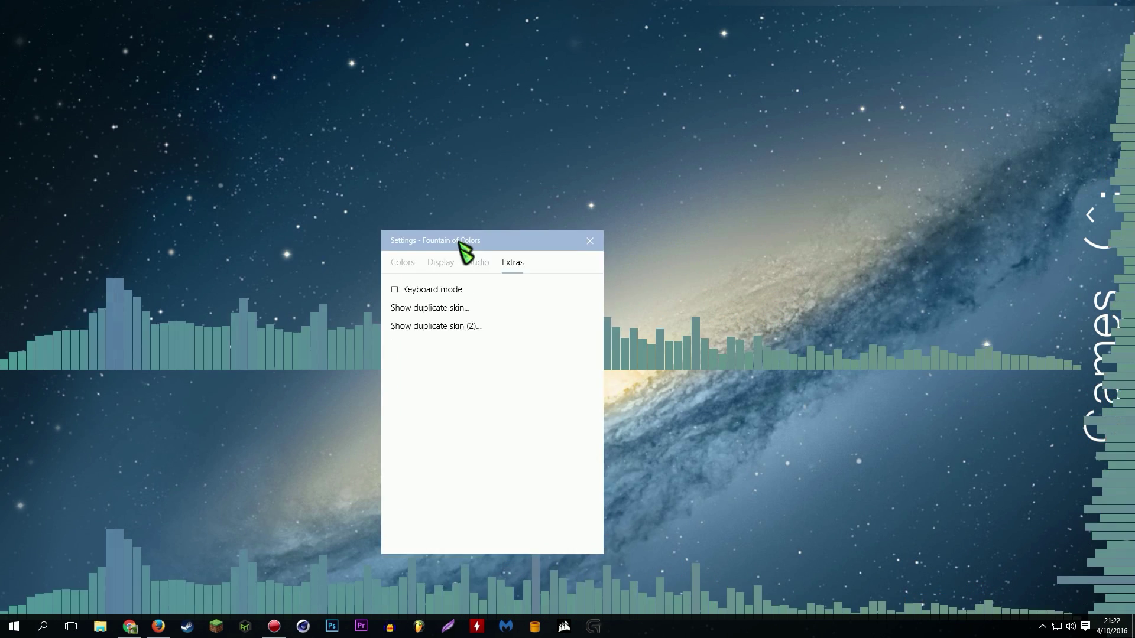
left_click_drag(459, 241, 620, 227)
left_click_drag(680, 140, 743, 76)
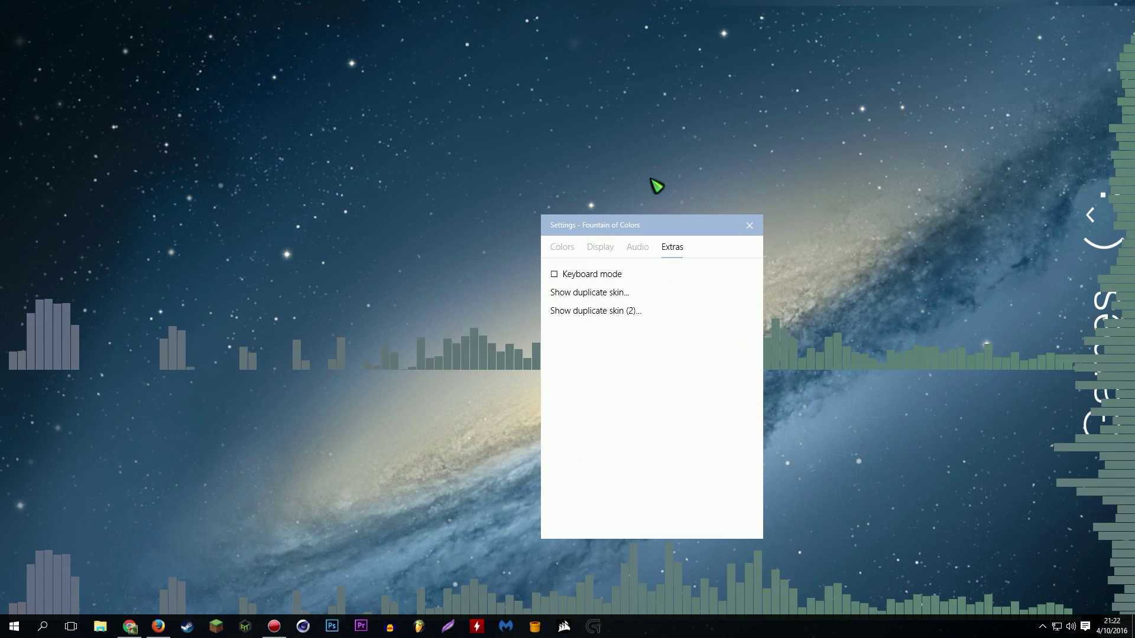
left_click_drag(650, 235, 718, 161)
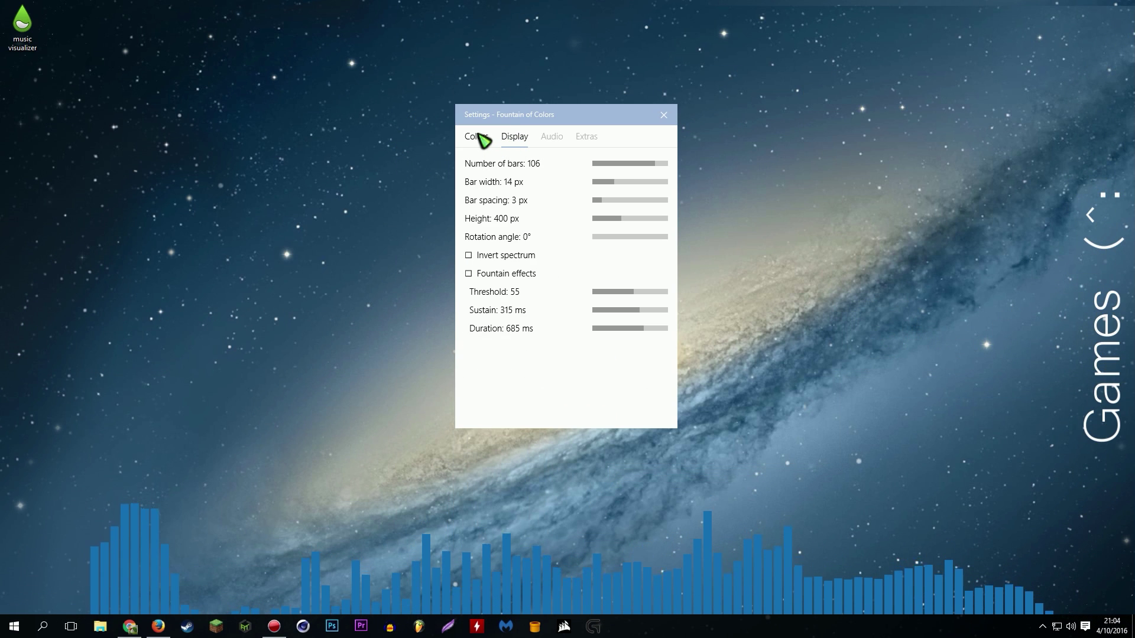
- Confirm Taskbar color on the Colors tab, then close the Fountain of Colors settings
left_click(476, 136)
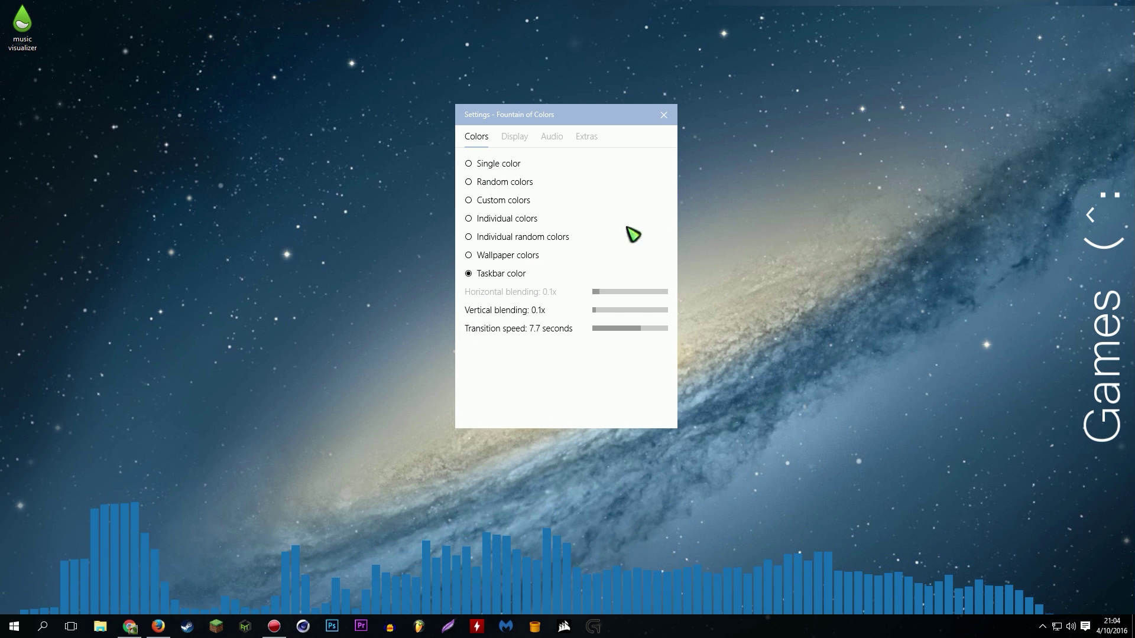
left_click(514, 137)
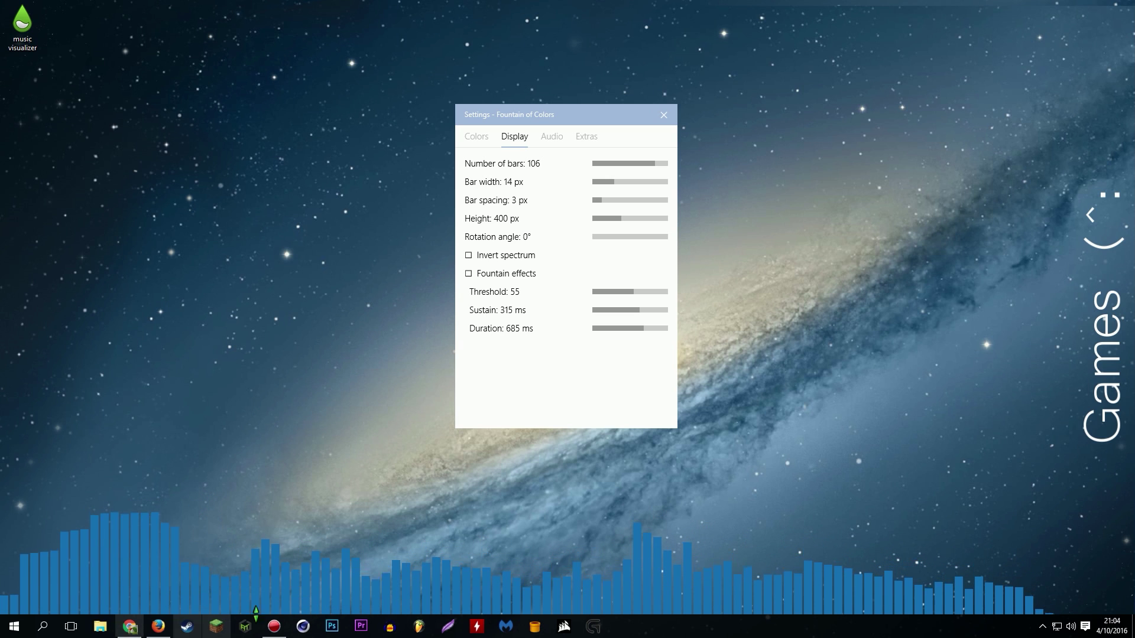
left_click_drag(548, 112, 489, 264)
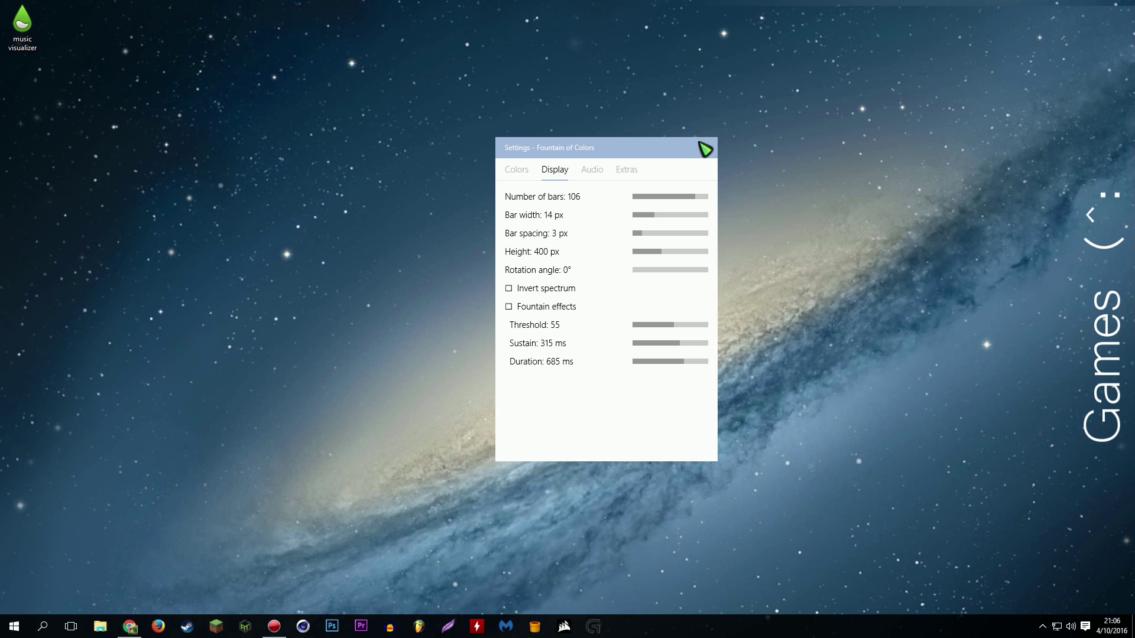
left_click(709, 149)
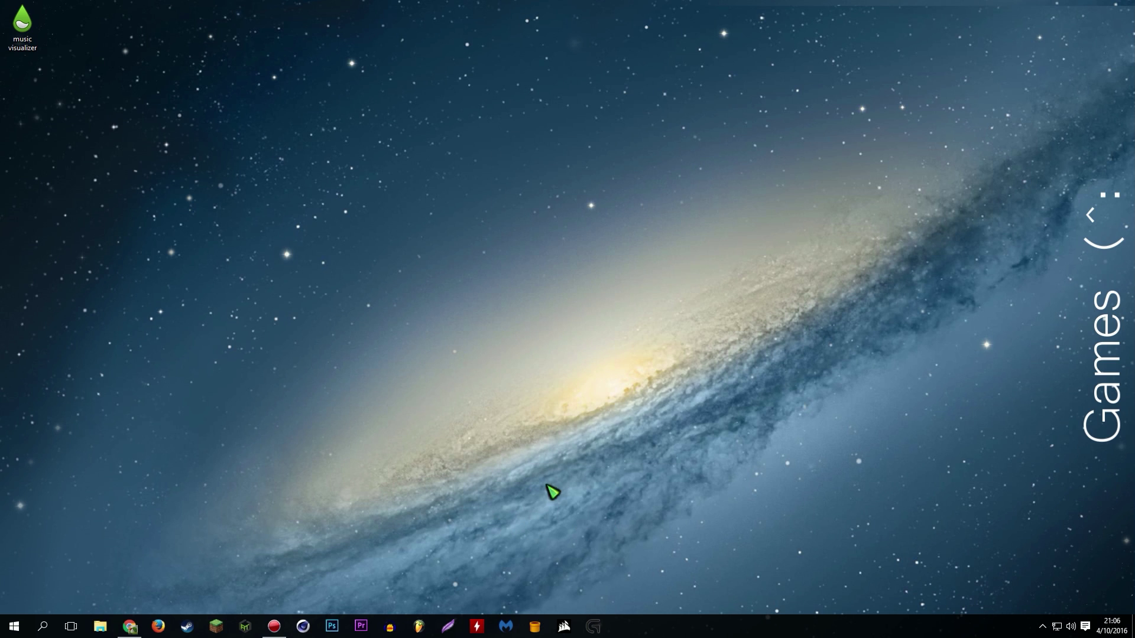